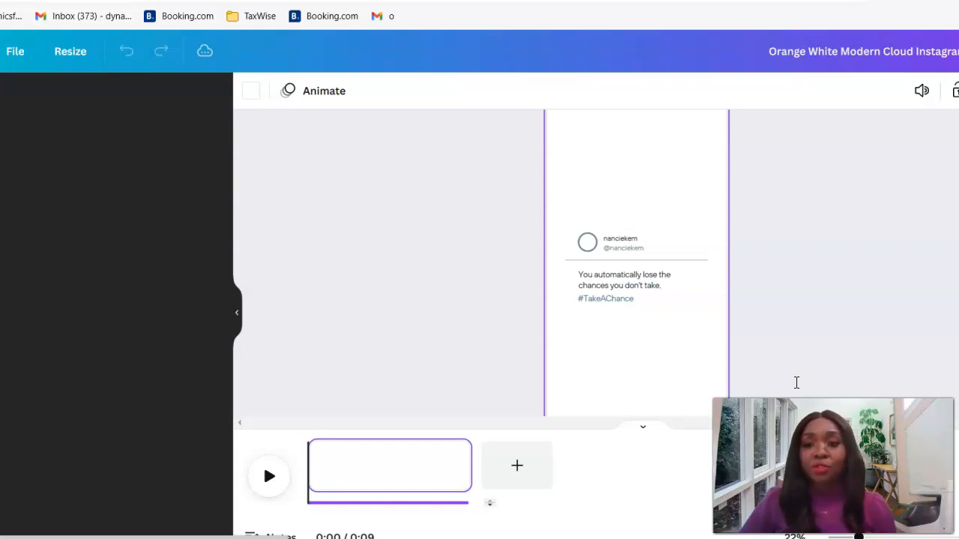
{"action": "left_click", "coordinate": [537, 337]}
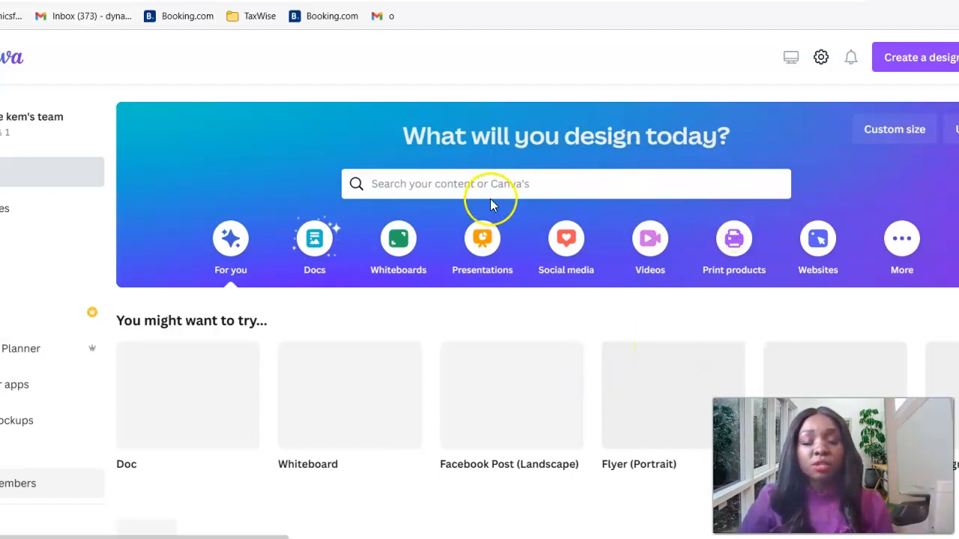
Search the templates for "new years flyer"
{"action": "left_click", "coordinate": [420, 183]}
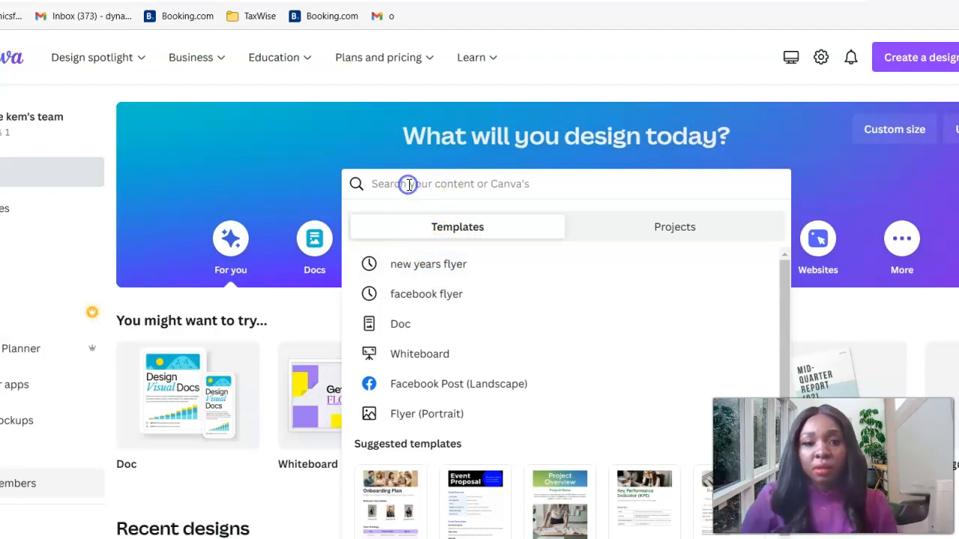
{"action": "left_click", "coordinate": [425, 267]}
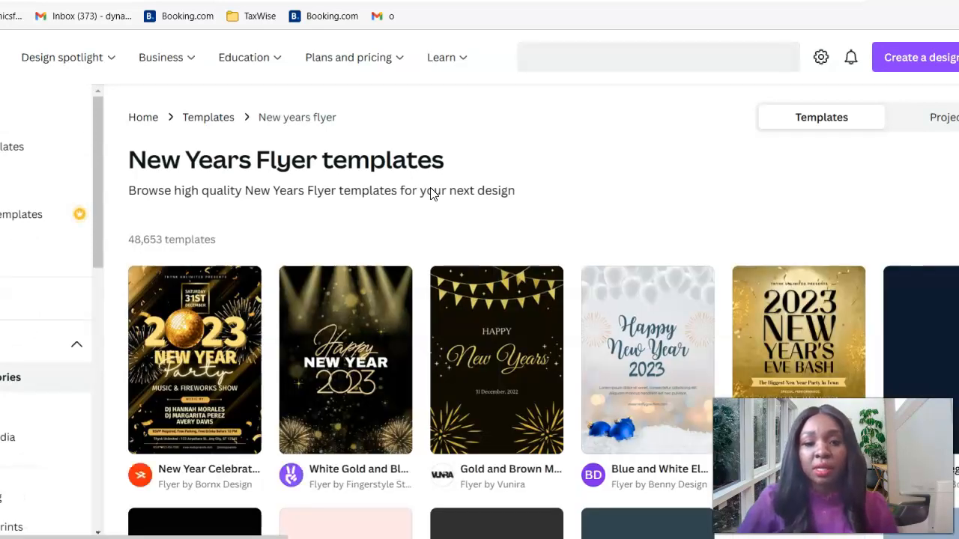
Pick the Green Purple 3D New Year Party Celebration Flyer template from the results and open it for customizing
{"action": "scroll", "coordinate": [408, 328], "scroll_direction": "down", "scroll_amount": 1}
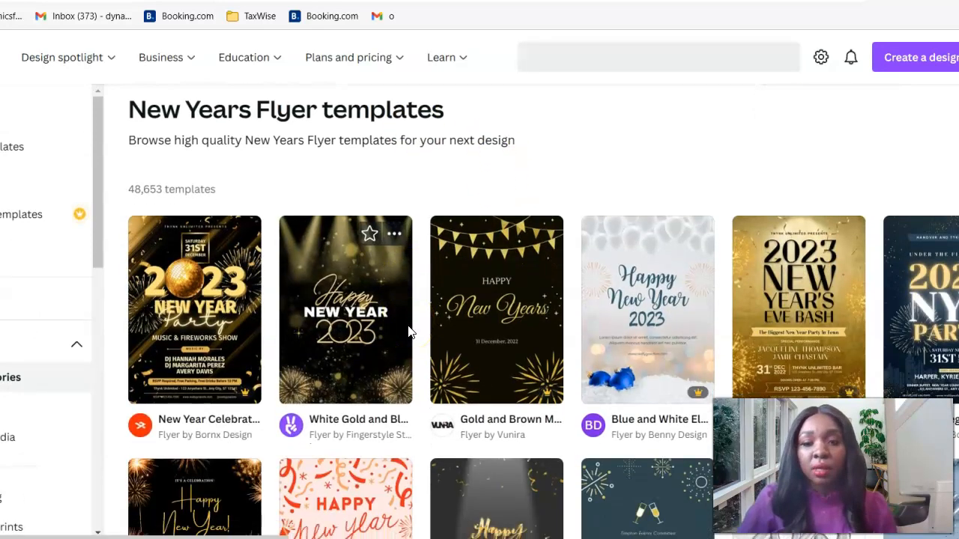
{"action": "scroll", "coordinate": [409, 332], "scroll_direction": "down", "scroll_amount": 4}
{"action": "scroll", "coordinate": [408, 332], "scroll_direction": "down", "scroll_amount": 7}
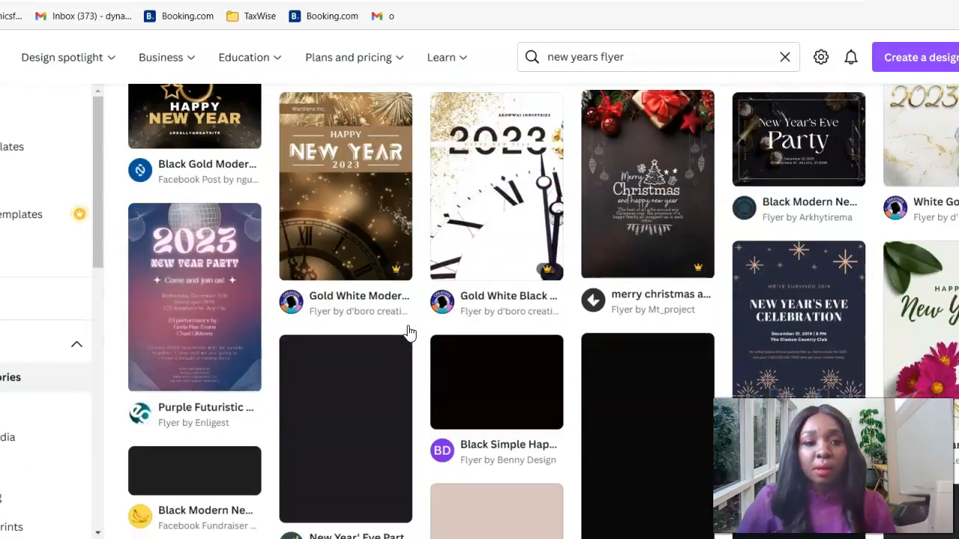
{"action": "scroll", "coordinate": [408, 332], "scroll_direction": "down", "scroll_amount": 4}
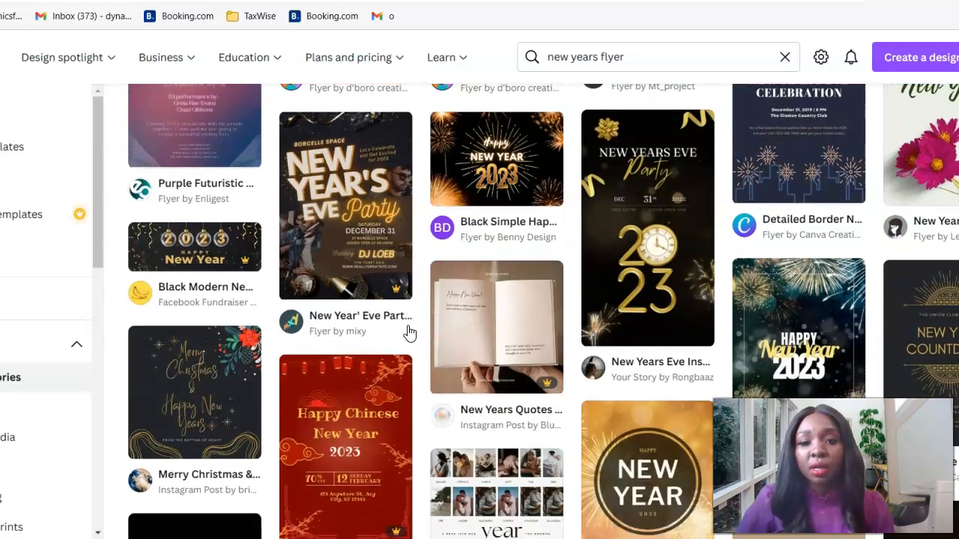
{"action": "scroll", "coordinate": [408, 331], "scroll_direction": "down", "scroll_amount": 2}
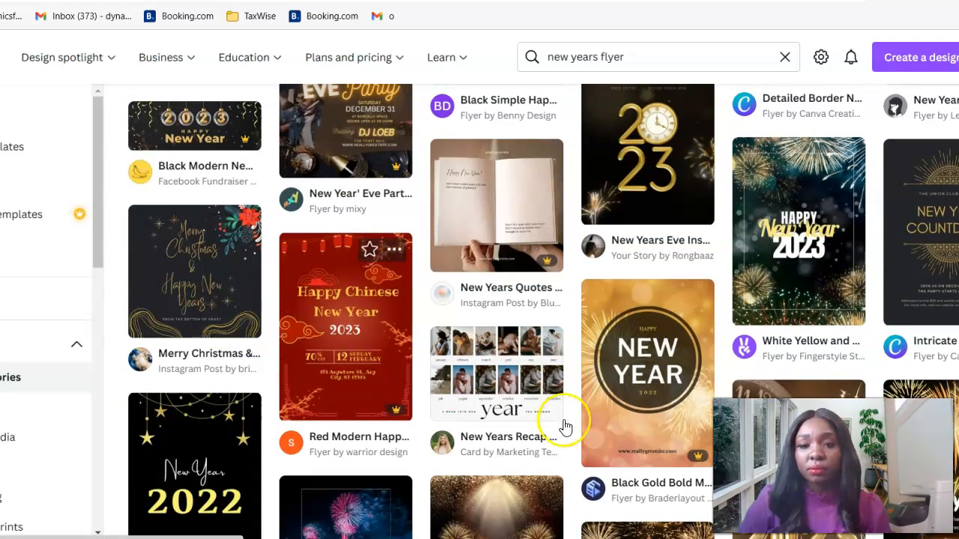
{"action": "scroll", "coordinate": [501, 420], "scroll_direction": "up", "scroll_amount": 1}
{"action": "scroll", "coordinate": [498, 421], "scroll_direction": "down", "scroll_amount": 2}
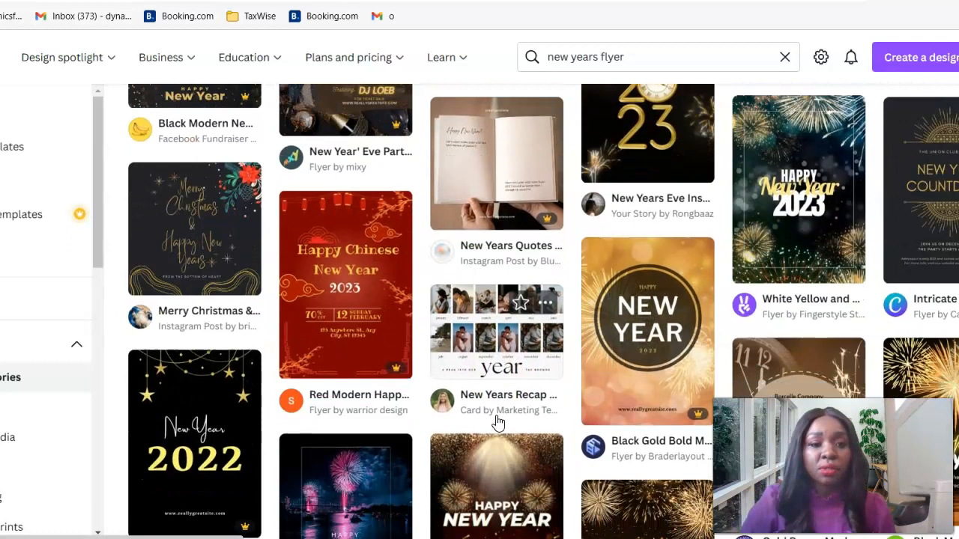
{"action": "scroll", "coordinate": [498, 423], "scroll_direction": "down", "scroll_amount": 4}
{"action": "scroll", "coordinate": [498, 423], "scroll_direction": "down", "scroll_amount": 2}
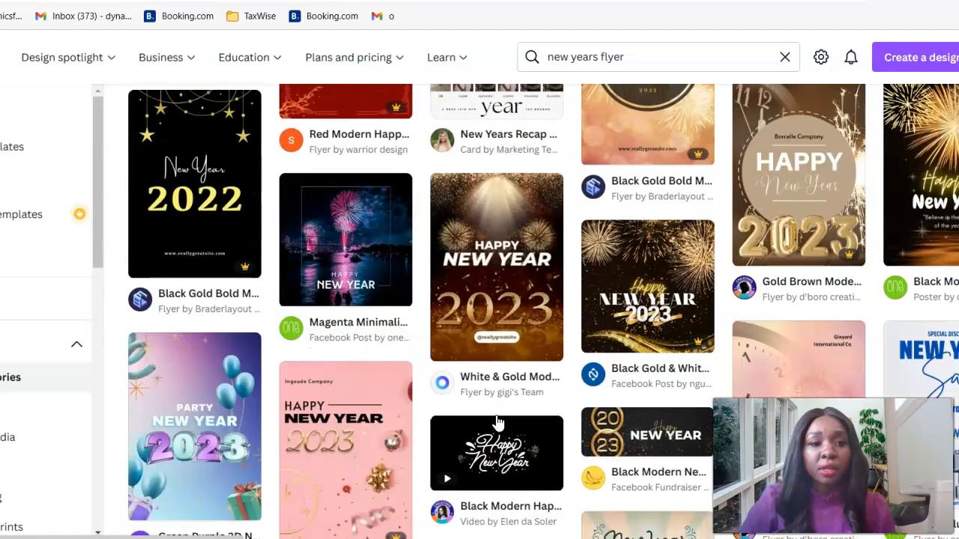
{"action": "scroll", "coordinate": [498, 424], "scroll_direction": "down", "scroll_amount": 1}
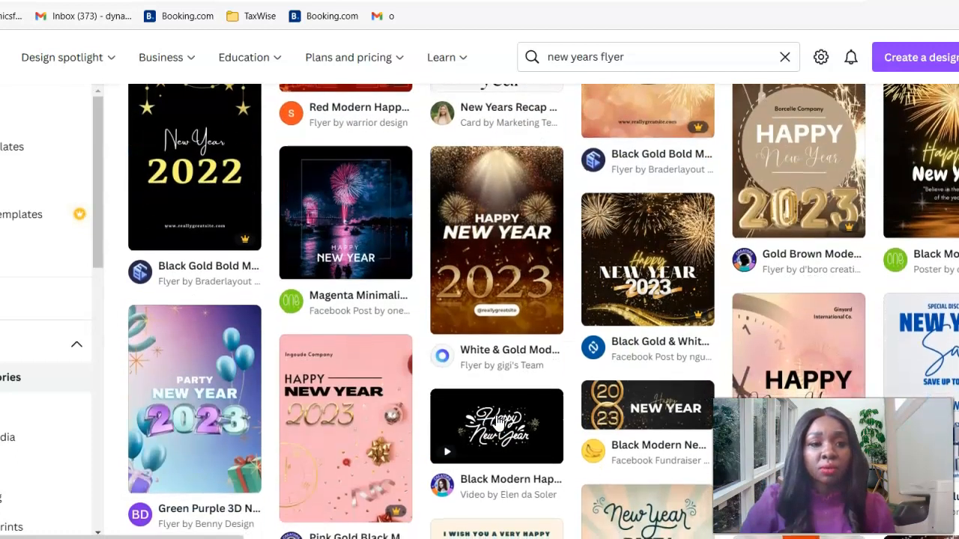
{"action": "scroll", "coordinate": [498, 424], "scroll_direction": "down", "scroll_amount": 2}
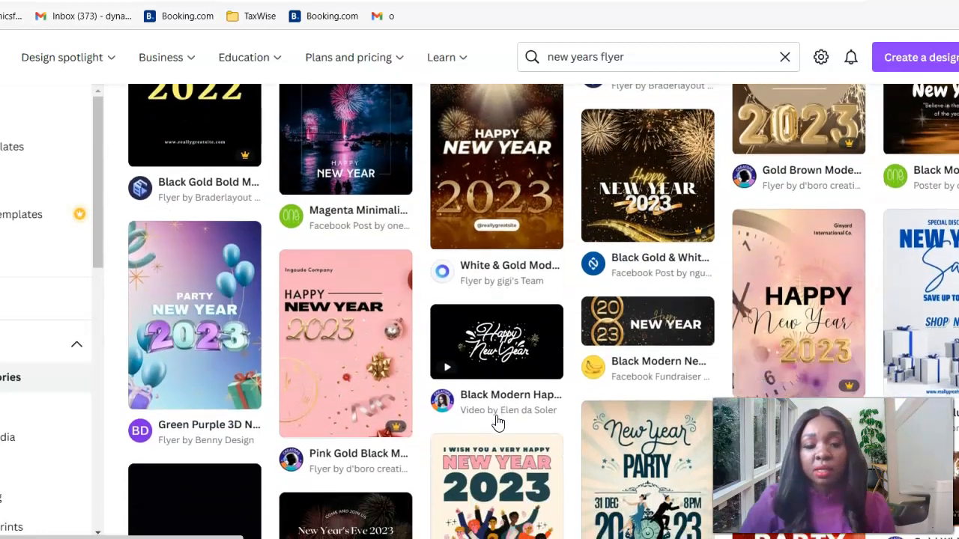
{"action": "mouse_move", "coordinate": [405, 439]}
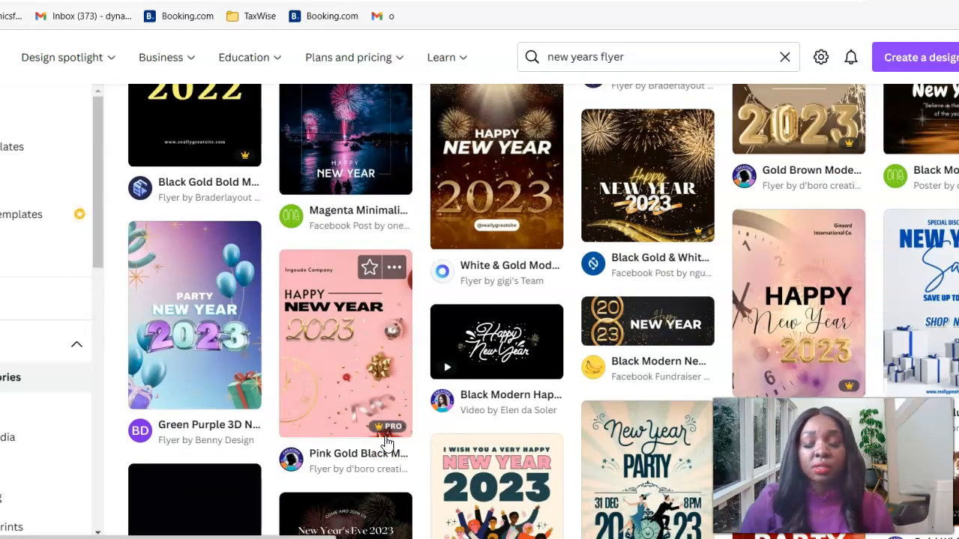
{"action": "scroll", "coordinate": [419, 449], "scroll_direction": "down", "scroll_amount": 2}
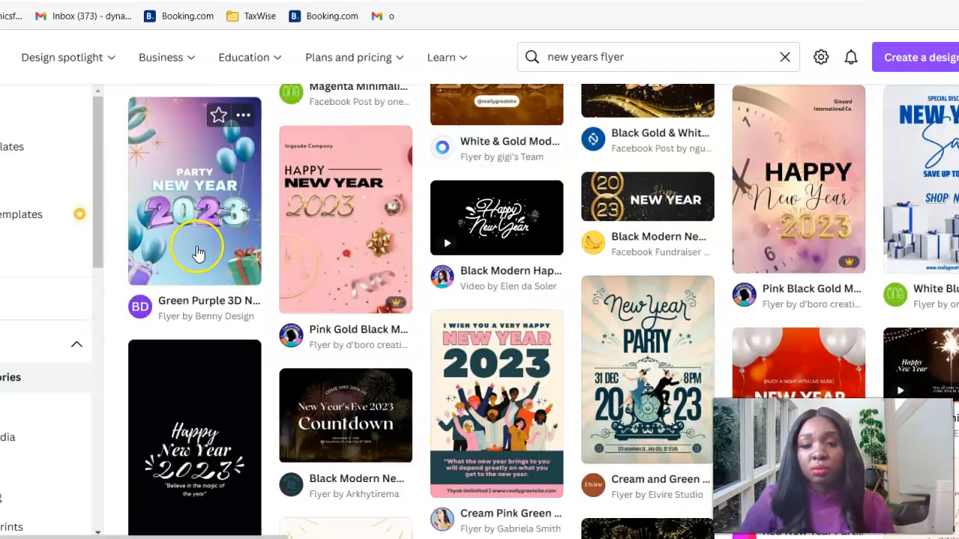
{"action": "left_click", "coordinate": [199, 255]}
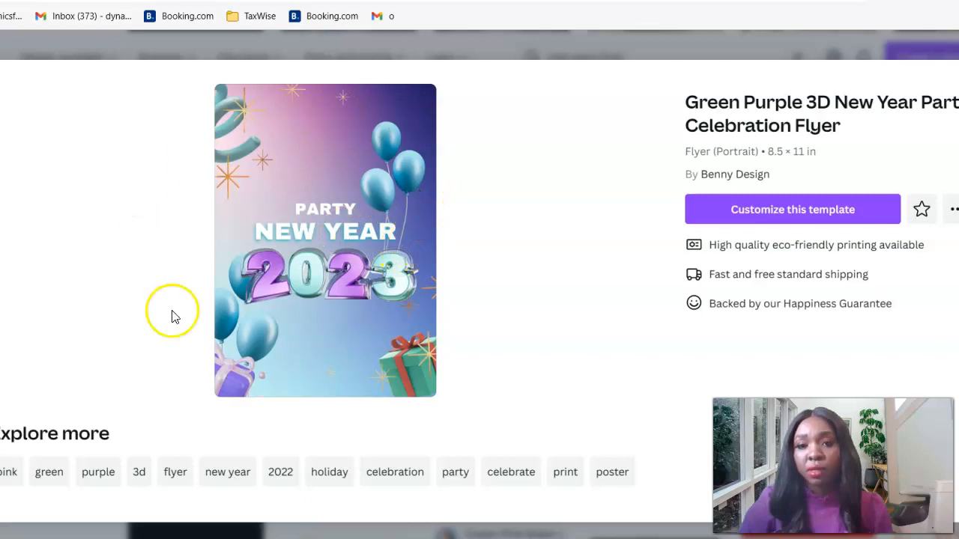
{"action": "left_click", "coordinate": [734, 214]}
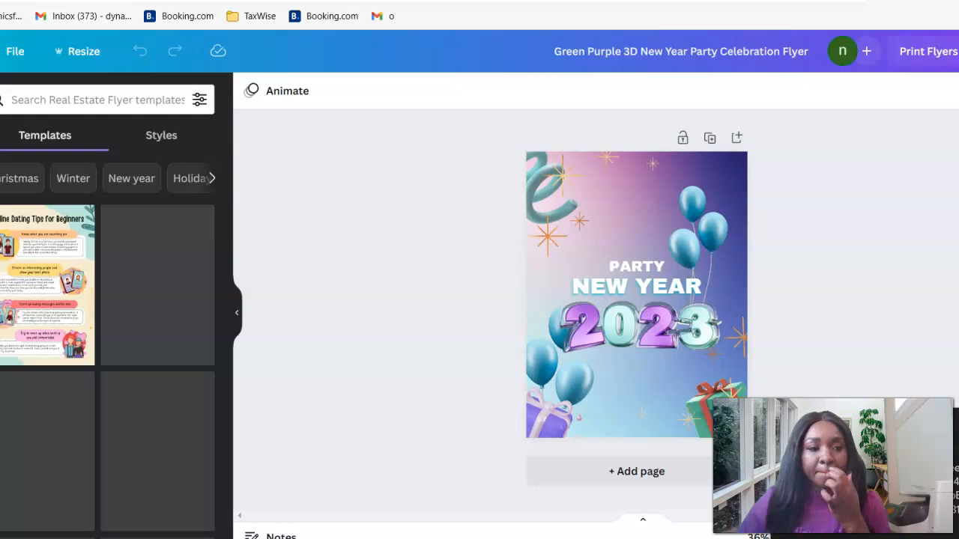
Replace the word PARTY above NEW YEAR with HAPPY, and decline the Capital One Shopping offer
{"action": "left_click", "coordinate": [641, 267]}
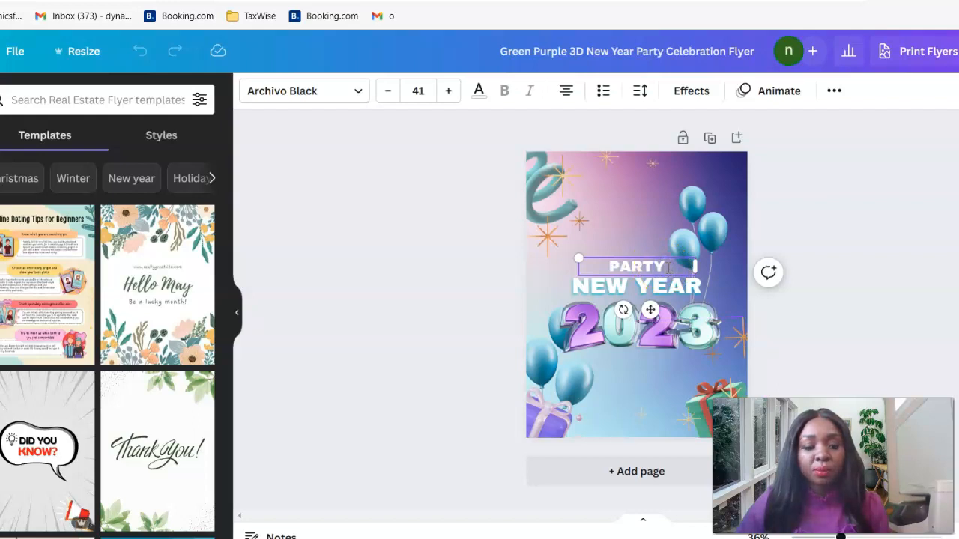
{"action": "key", "text": "BackSpace"}
{"action": "key", "text": "BackSpace"}
{"action": "key", "text": "BackSpace"}
{"action": "key", "text": "BackSpace"}
{"action": "key", "text": "BackSpace"}
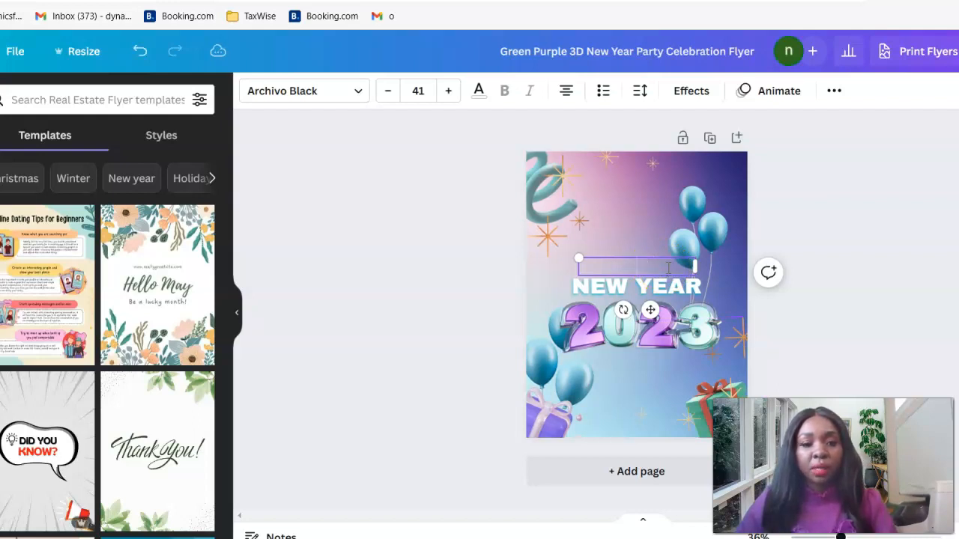
{"action": "type", "text": "HAPP"}
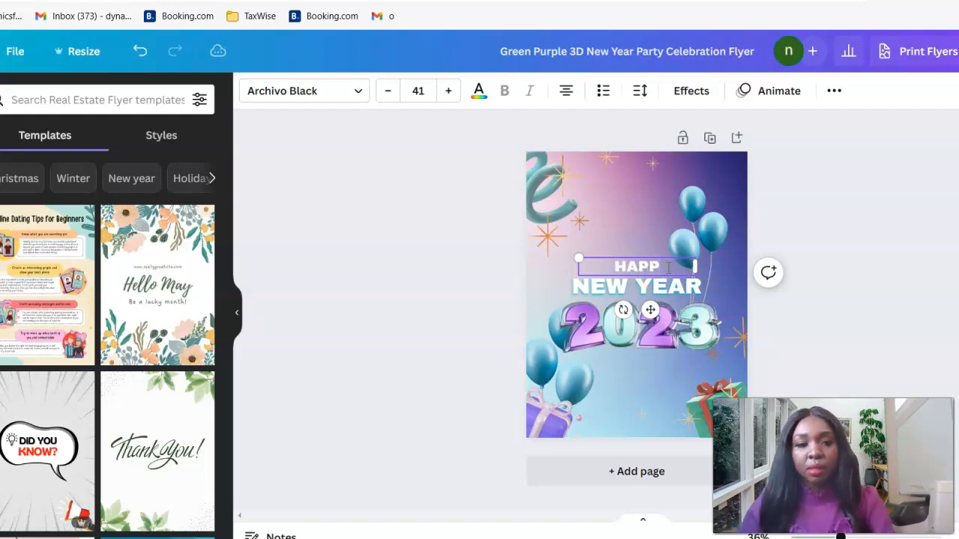
{"action": "type", "text": "Y"}
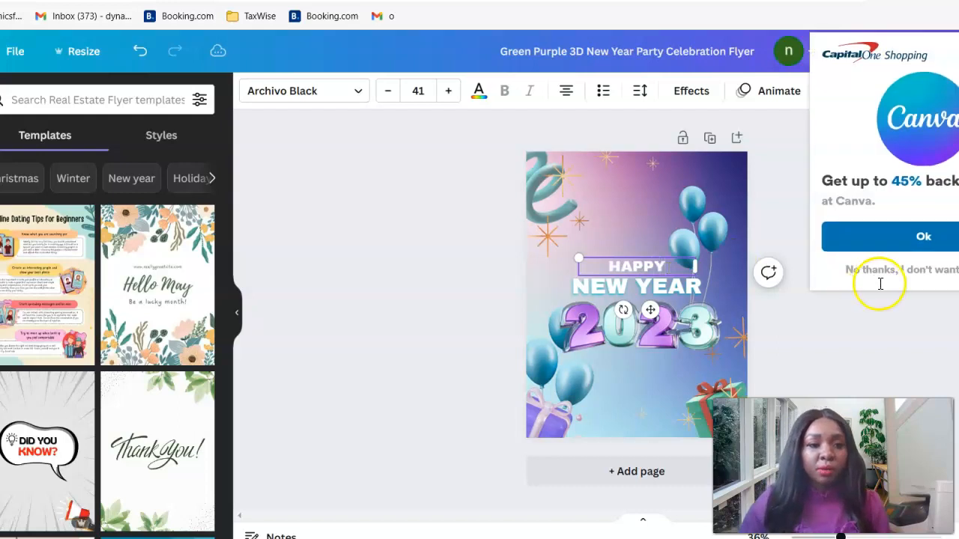
{"action": "left_click", "coordinate": [910, 268]}
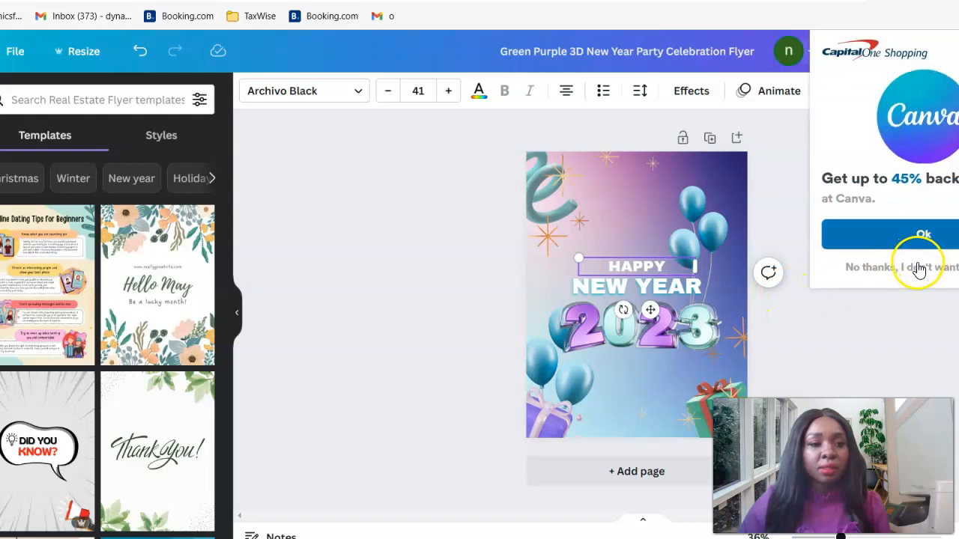
{"action": "left_click", "coordinate": [920, 267]}
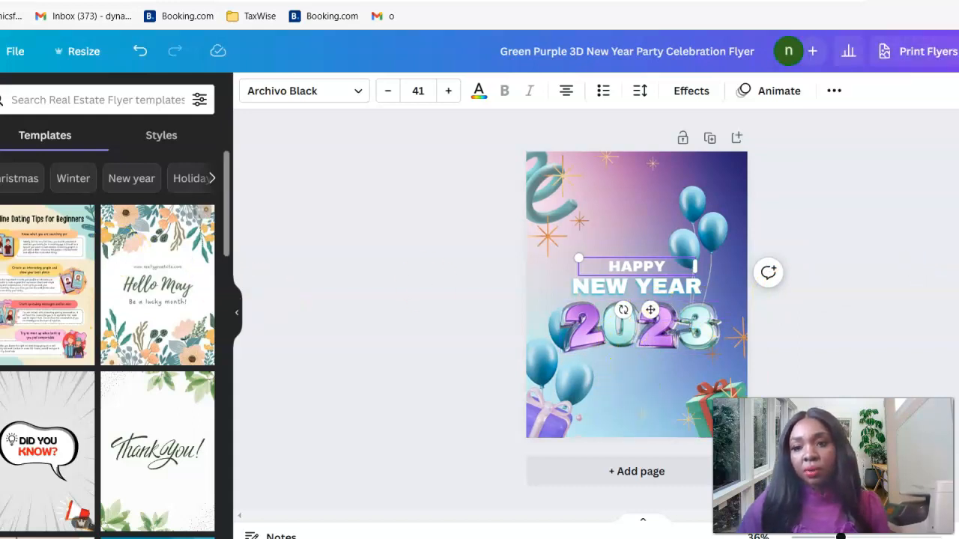
Add a subheading text box to the flyer
{"action": "left_click", "coordinate": [0, 262]}
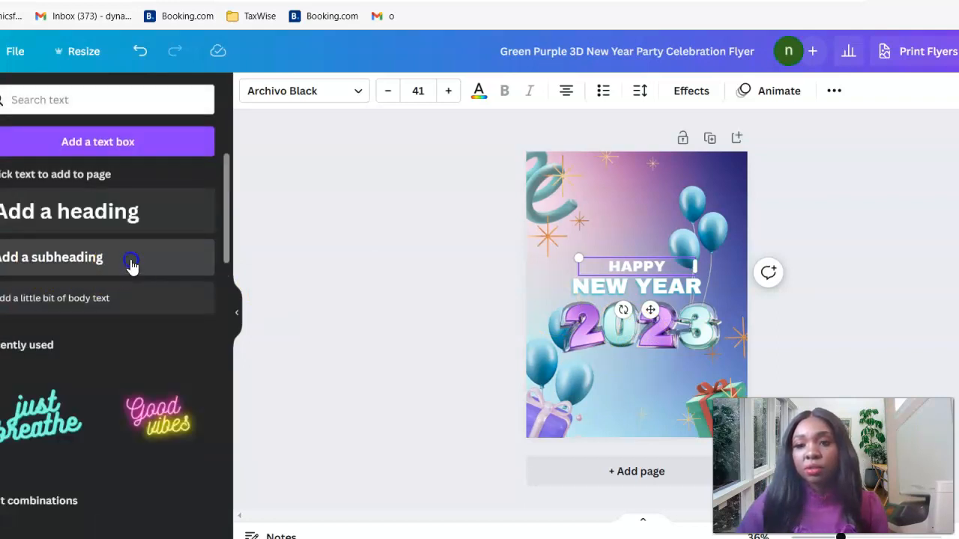
{"action": "left_click", "coordinate": [131, 266]}
{"action": "left_click", "coordinate": [633, 289]}
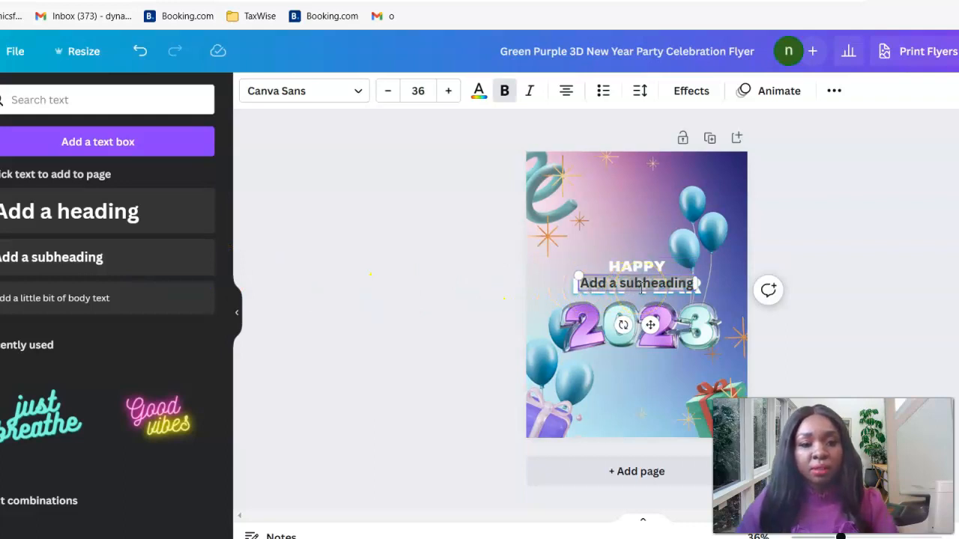
{"action": "left_click", "coordinate": [689, 288]}
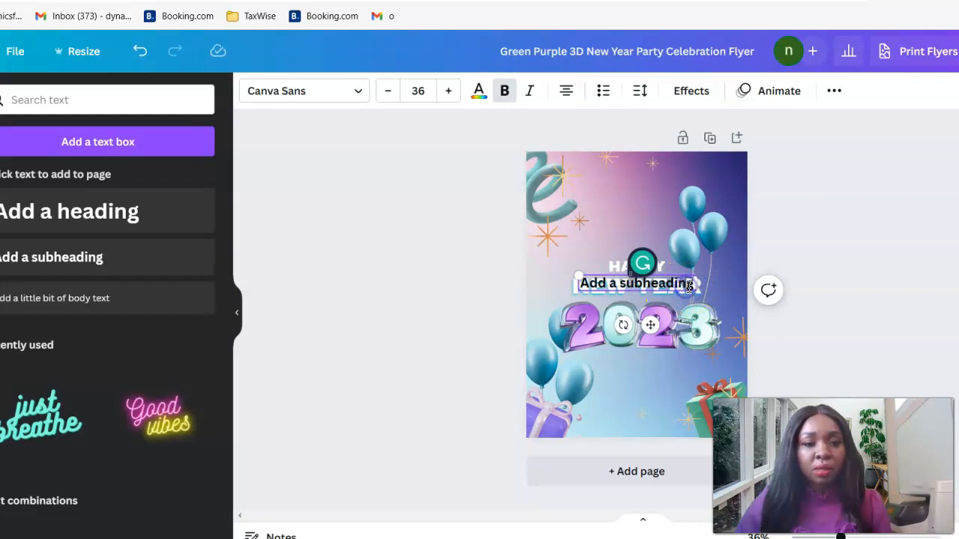
{"action": "key", "text": "BackSpace"}
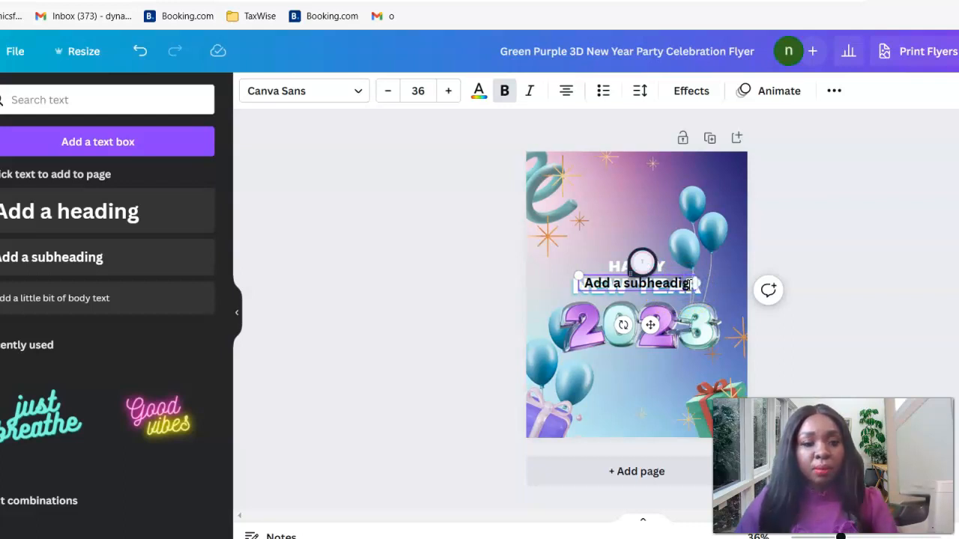
{"action": "key", "text": "BackSpace"}
{"action": "key", "text": "BackSpace"}
{"action": "key", "text": "BackSpace"}
{"action": "key", "text": "BackSpace"}
{"action": "key", "text": "BackSpace"}
{"action": "key", "text": "BackSpace"}
{"action": "key", "text": "BackSpace"}
{"action": "key", "text": "BackSpace"}
{"action": "key", "text": "BackSpace"}
{"action": "key", "text": "BackSpace"}
{"action": "key", "text": "BackSpace"}
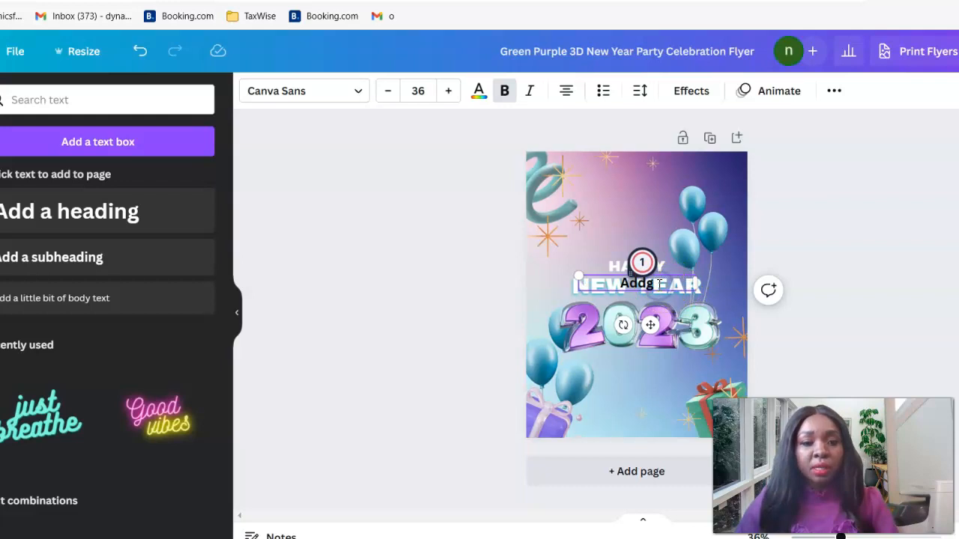
{"action": "key", "text": "BackSpace"}
{"action": "key", "text": "BackSpace"}
{"action": "key", "text": "BackSpace"}
{"action": "key", "text": "BackSpace"}
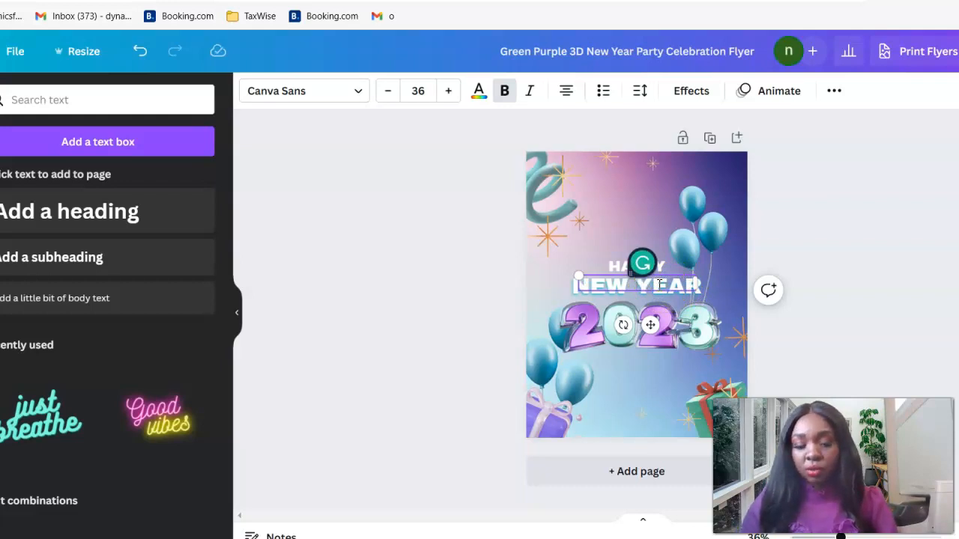
{"action": "type", "text": "www"}
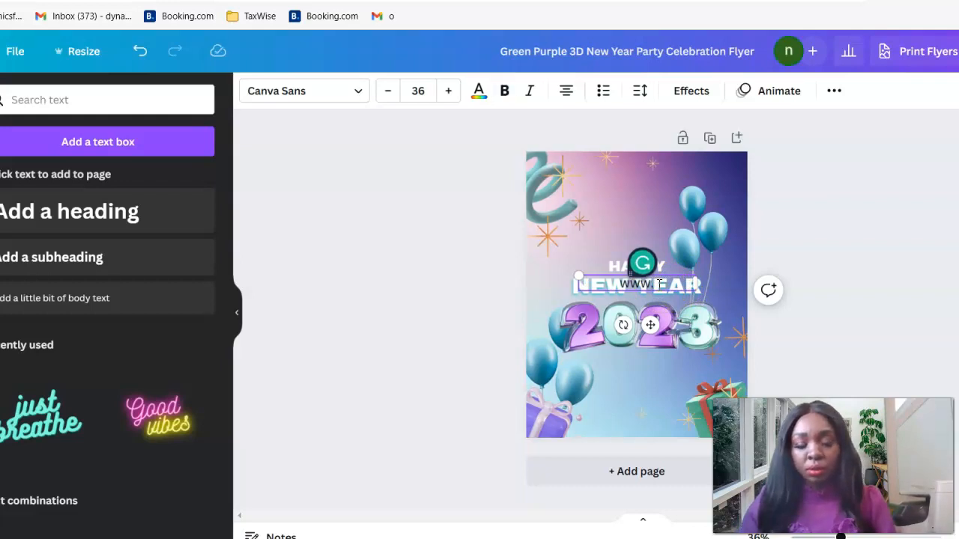
{"action": "type", "text": ".dynam"}
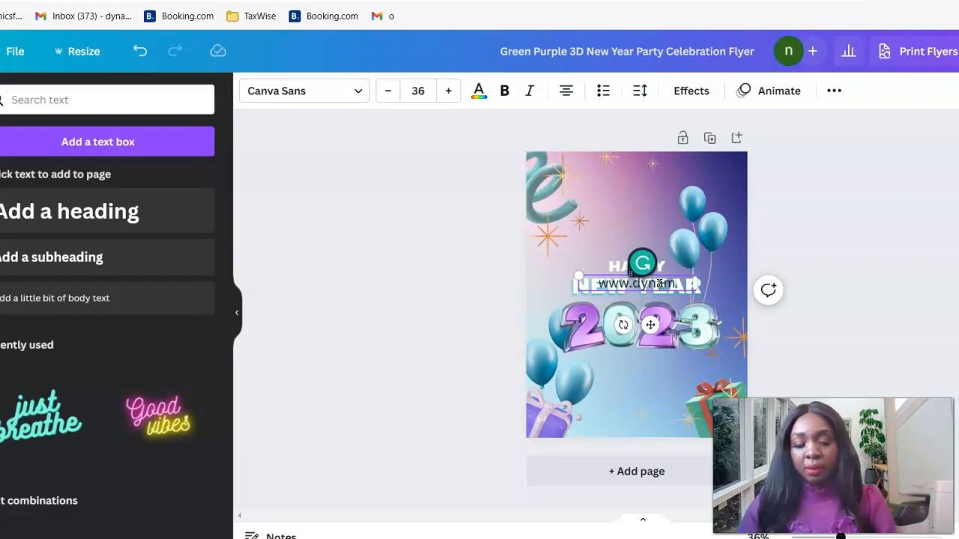
{"action": "type", "text": "icsdispa"}
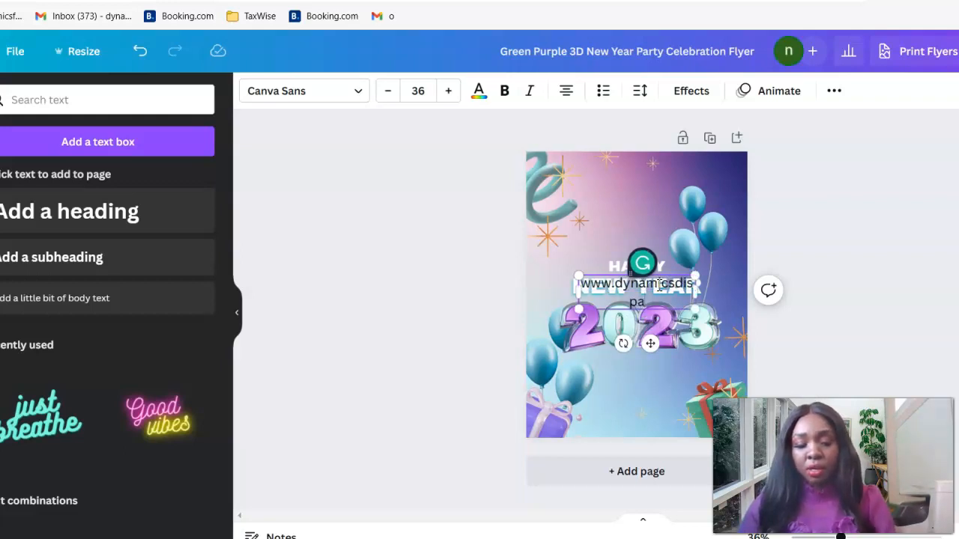
{"action": "type", "text": "tchllc.com"}
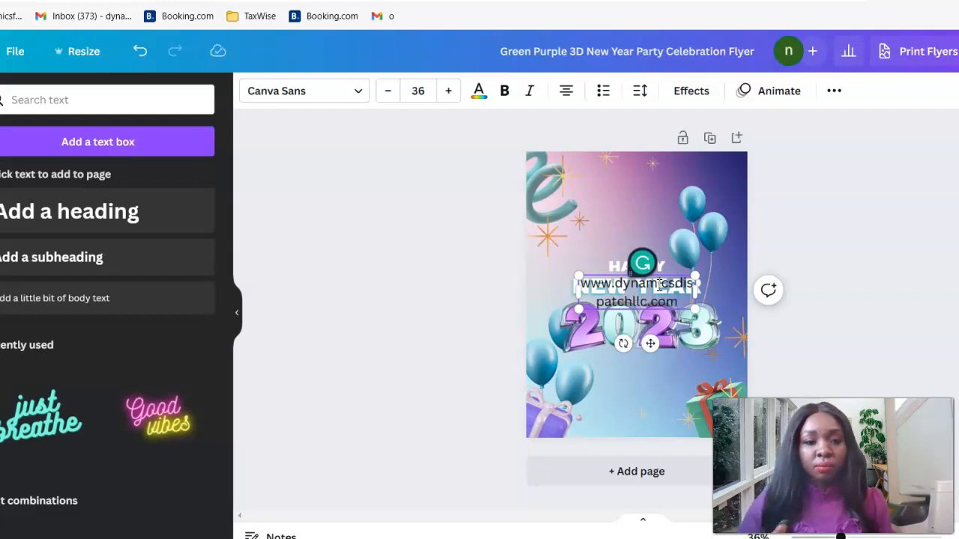
Move the website address text to the bottom of the flyer, between the two gift boxes
{"action": "left_click", "coordinate": [597, 302]}
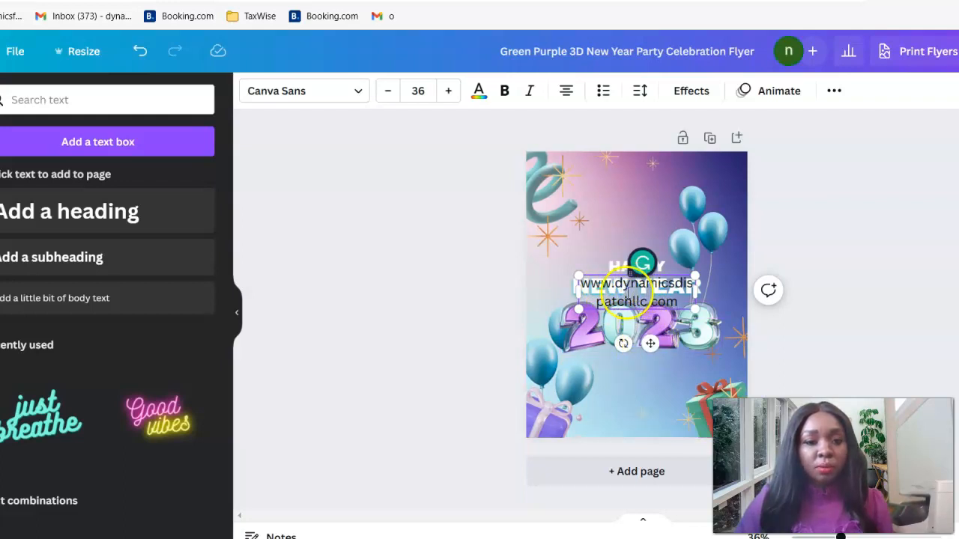
{"action": "left_click", "coordinate": [650, 343]}
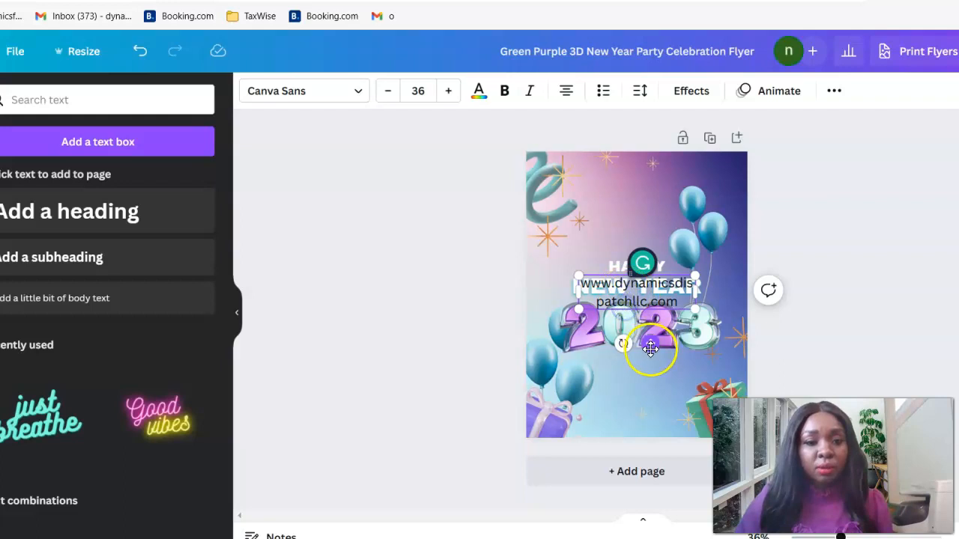
{"action": "left_click_drag", "start_coordinate": [649, 388], "coordinate": [654, 478]}
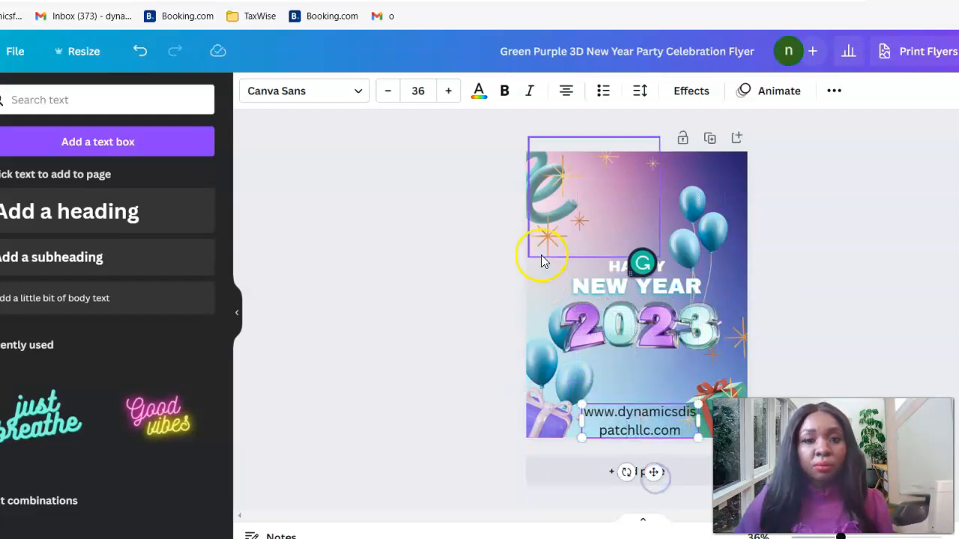
Reduce the website address text's font size to 19 so it fits on one line
{"action": "left_click", "coordinate": [388, 98]}
{"action": "left_click", "coordinate": [388, 94]}
{"action": "left_click", "coordinate": [388, 93]}
{"action": "left_click", "coordinate": [388, 94]}
{"action": "left_click", "coordinate": [389, 94]}
{"action": "left_click", "coordinate": [389, 93]}
{"action": "left_click", "coordinate": [389, 94]}
{"action": "left_click", "coordinate": [389, 93]}
{"action": "left_click", "coordinate": [389, 94]}
{"action": "left_click", "coordinate": [389, 94]}
{"action": "left_click", "coordinate": [389, 94]}
{"action": "left_click", "coordinate": [389, 94]}
{"action": "left_click", "coordinate": [390, 94]}
{"action": "left_click", "coordinate": [390, 93]}
{"action": "left_click", "coordinate": [389, 93]}
{"action": "left_click", "coordinate": [390, 93]}
{"action": "left_click", "coordinate": [389, 93]}
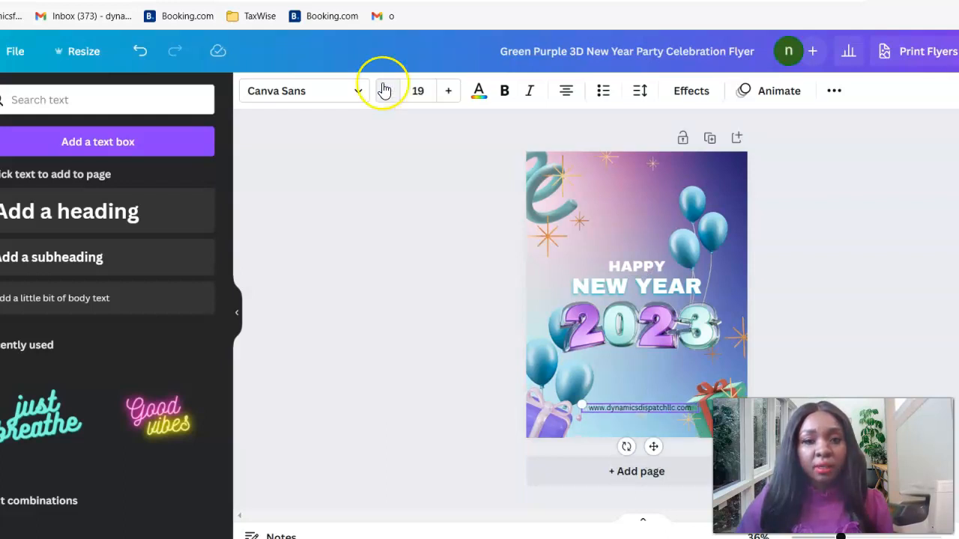
Set the website address text's size to 21, move it down to the flyer's bottom edge and widen its text box slightly
{"action": "left_click", "coordinate": [447, 95]}
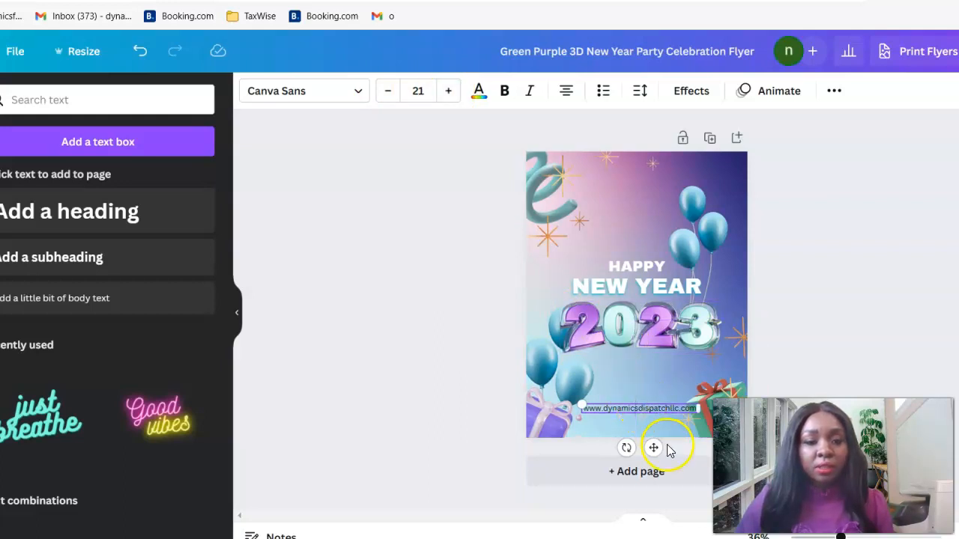
{"action": "left_click_drag", "start_coordinate": [654, 448], "coordinate": [657, 472]}
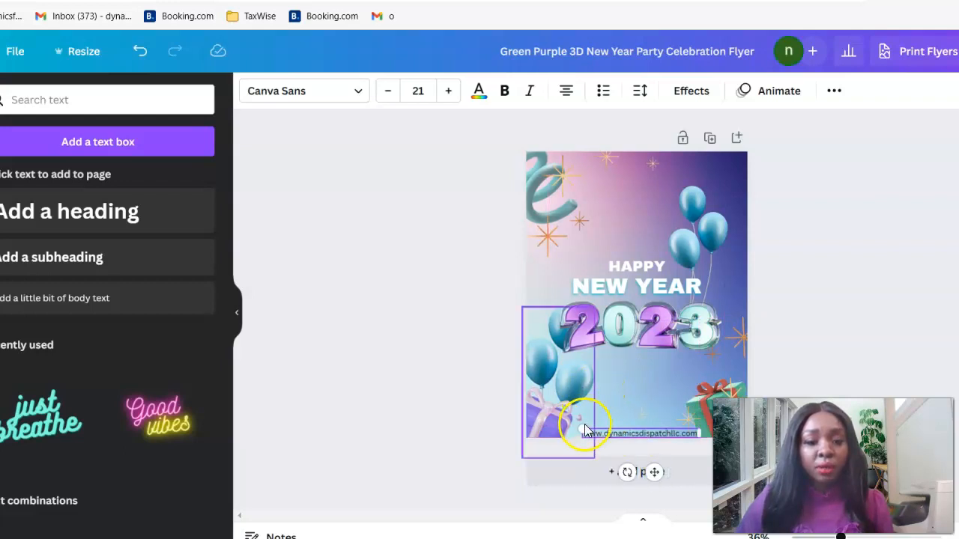
{"action": "left_click_drag", "start_coordinate": [707, 434], "coordinate": [713, 434]}
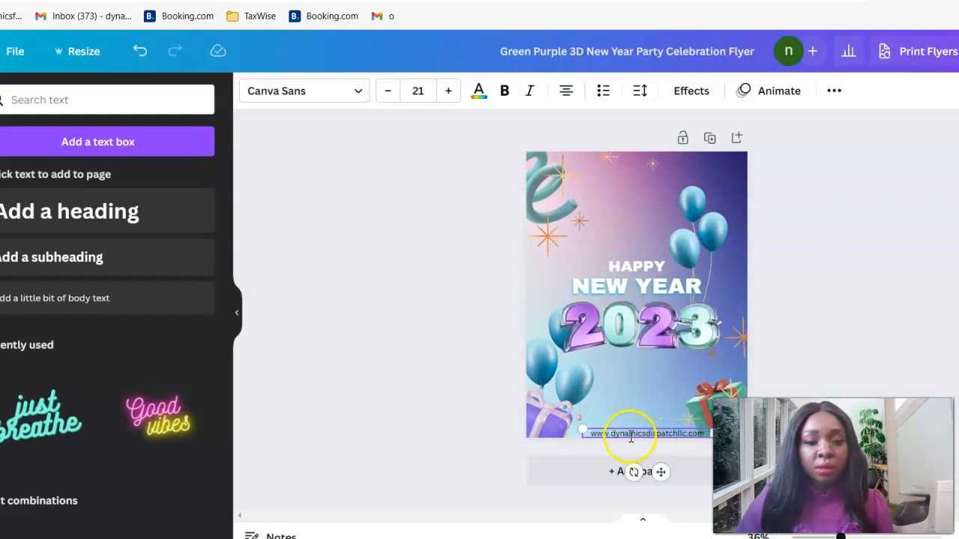
Scale the website address text box up to font size 22.7
{"action": "left_click_drag", "start_coordinate": [628, 435], "coordinate": [589, 436]}
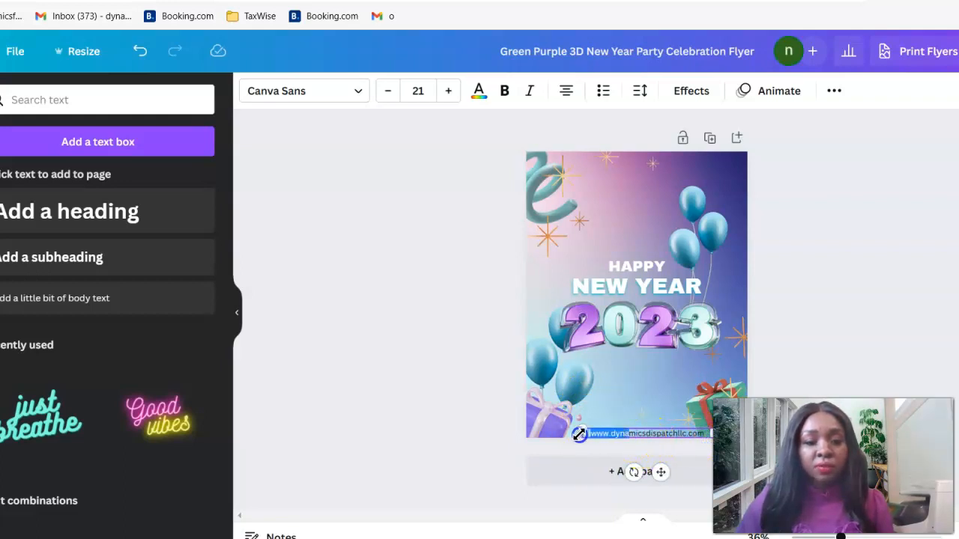
{"action": "left_click_drag", "start_coordinate": [575, 431], "coordinate": [569, 430]}
{"action": "left_click", "coordinate": [646, 424]}
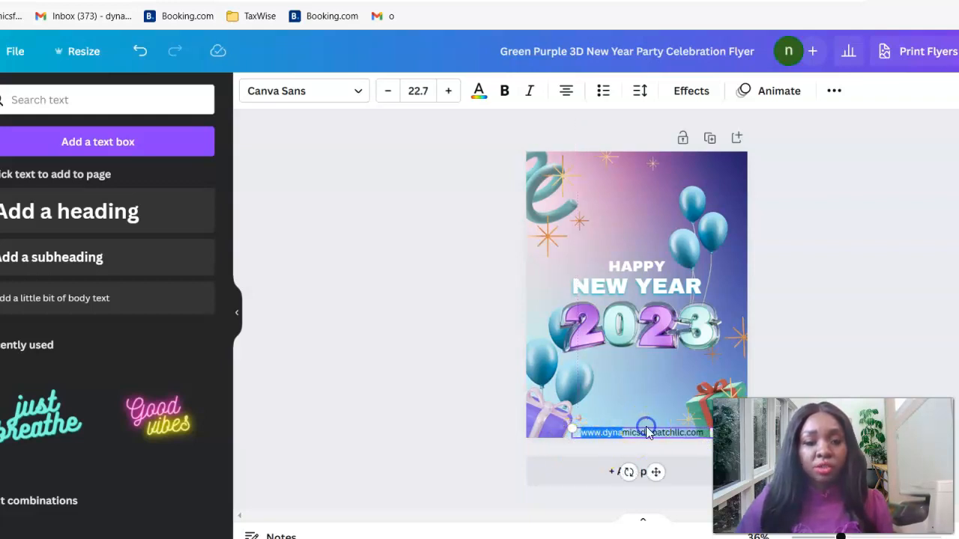
{"action": "left_click", "coordinate": [605, 390]}
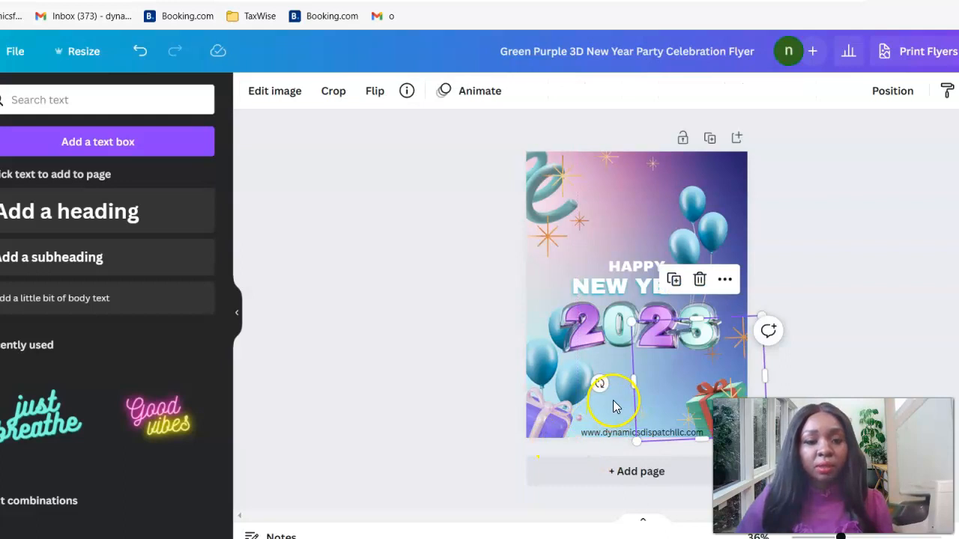
{"action": "left_click", "coordinate": [613, 397]}
Try white and dark blue on the website address text, and settle on the dark purple from the photo colors
{"action": "left_click", "coordinate": [606, 433]}
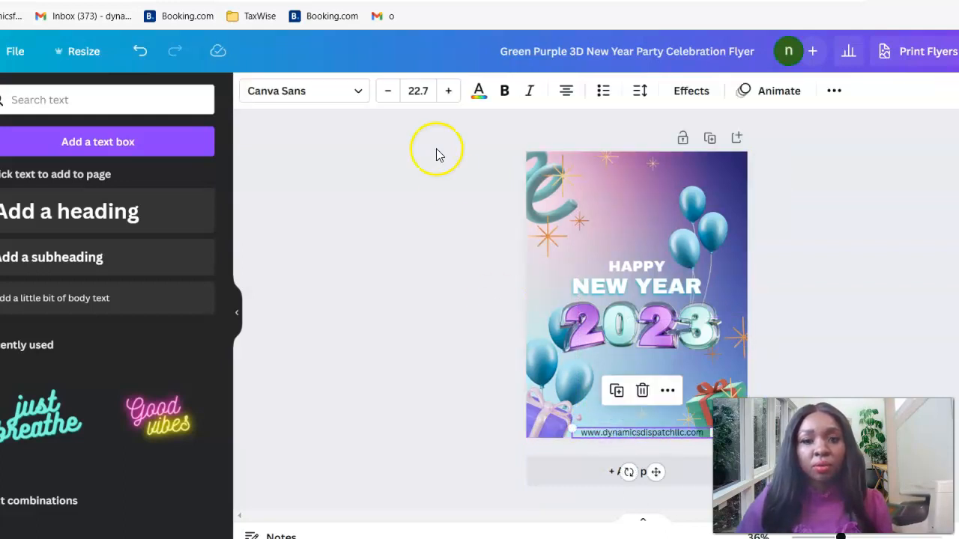
{"action": "left_click", "coordinate": [478, 92]}
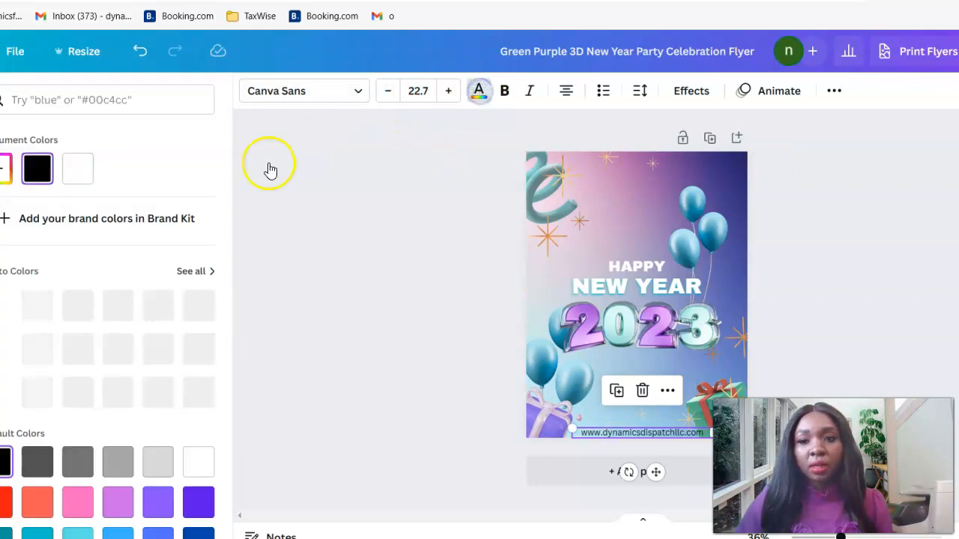
{"action": "left_click", "coordinate": [75, 172]}
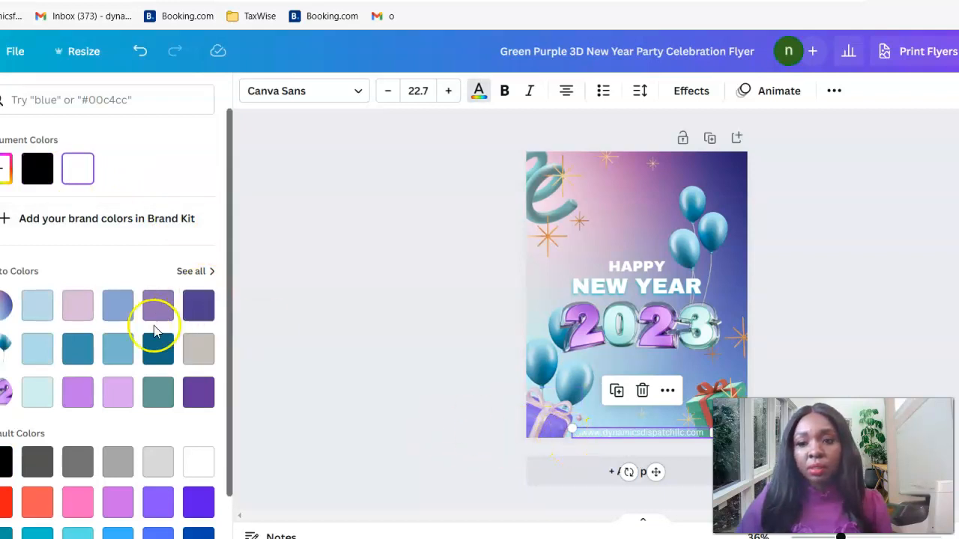
{"action": "left_click", "coordinate": [208, 314]}
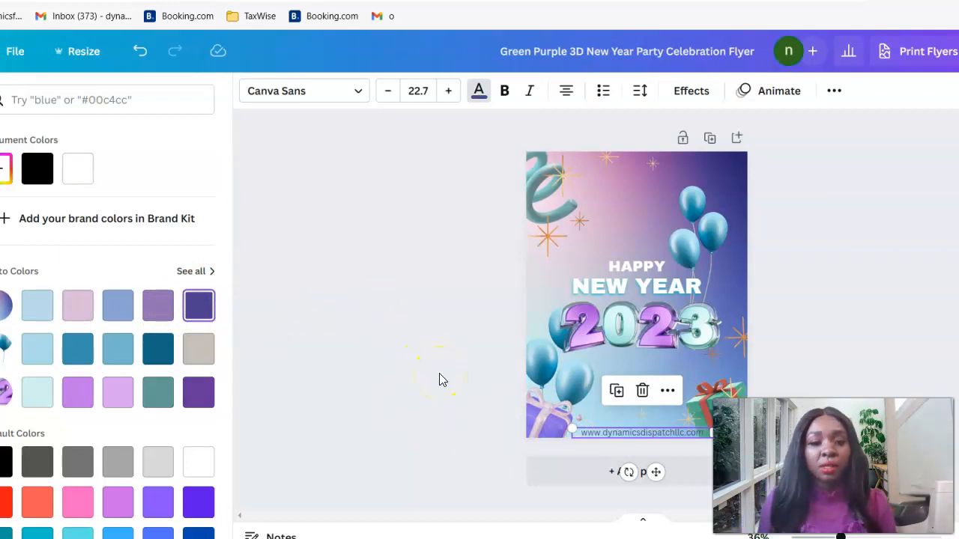
{"action": "left_click", "coordinate": [197, 393]}
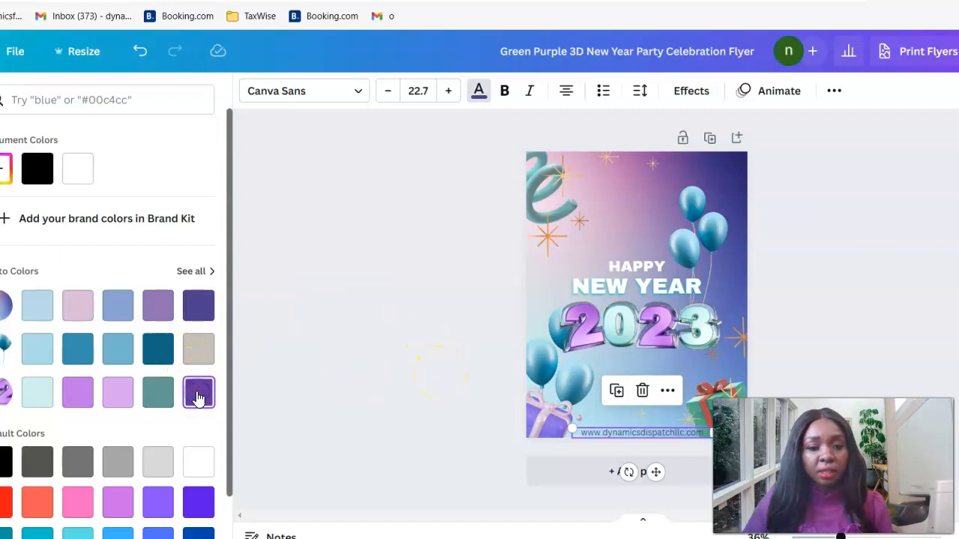
Set the website address font to Gatwick Bold and reduce its size to 19.7 so it fits on one line
{"action": "left_click", "coordinate": [324, 97]}
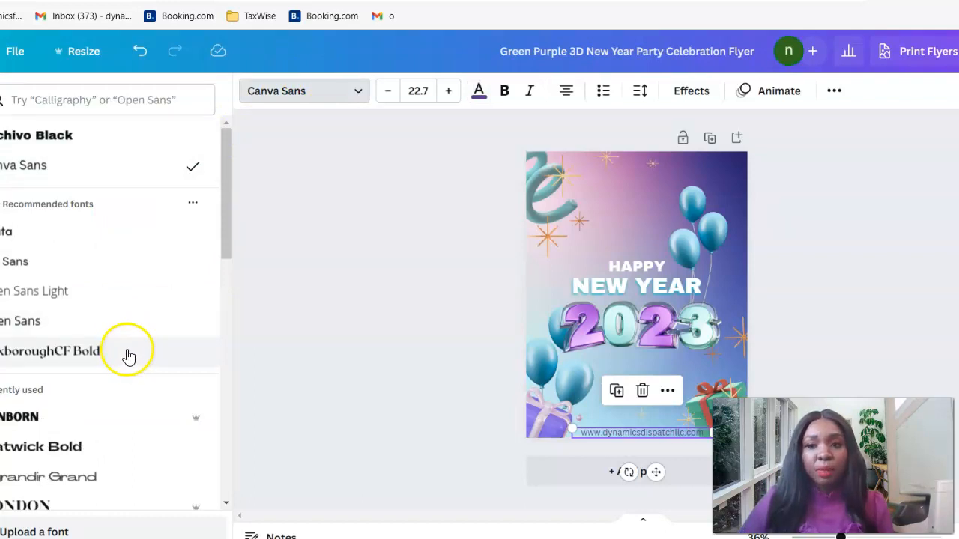
{"action": "left_click", "coordinate": [103, 458]}
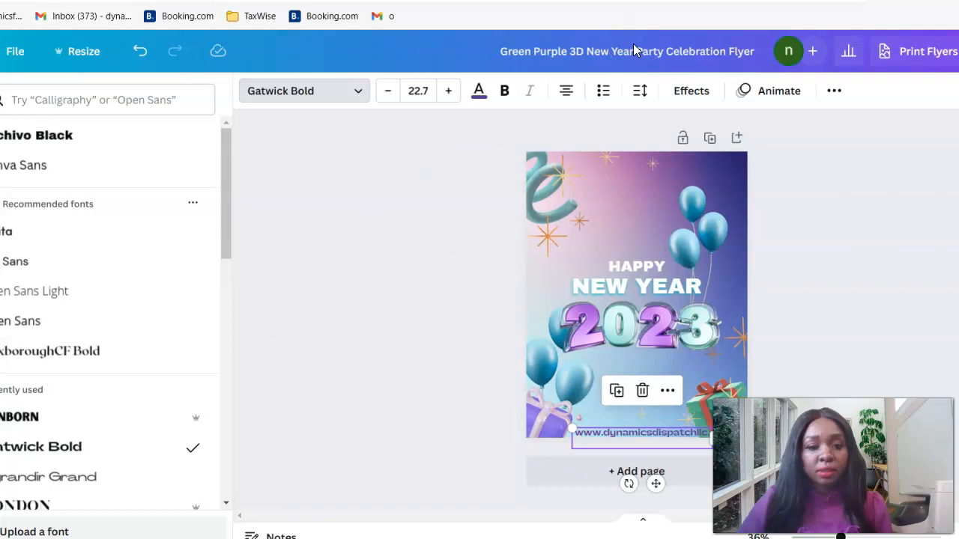
{"action": "left_click", "coordinate": [634, 206]}
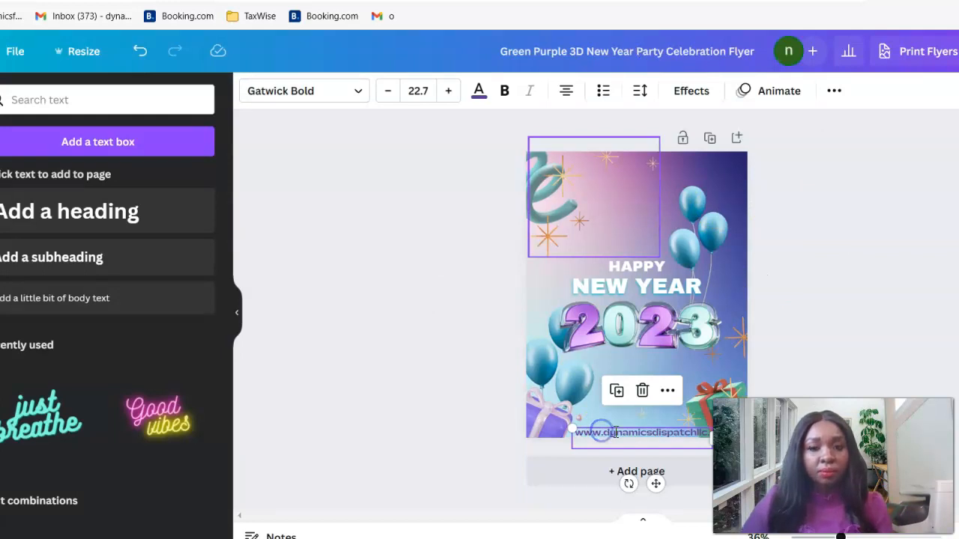
{"action": "left_click", "coordinate": [388, 91]}
{"action": "left_click", "coordinate": [388, 91]}
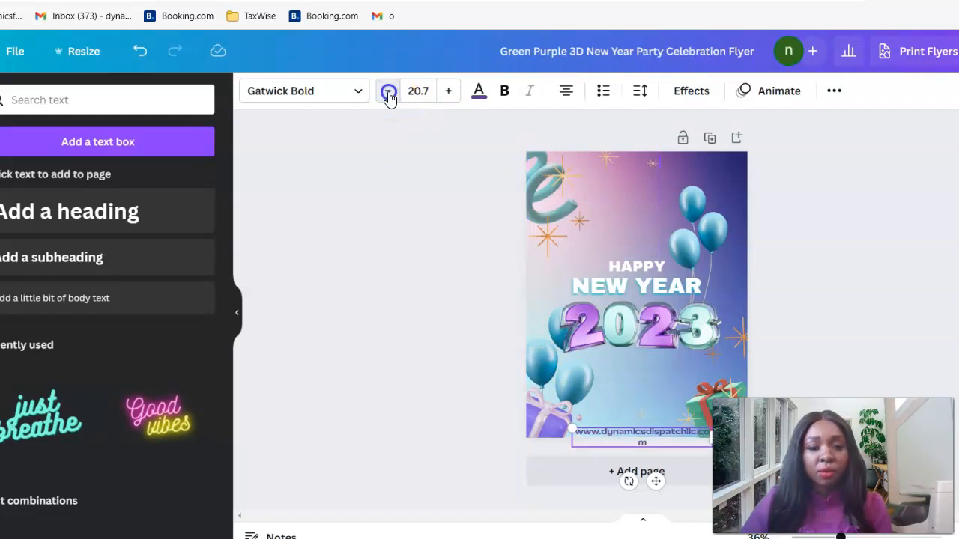
{"action": "left_click", "coordinate": [388, 92]}
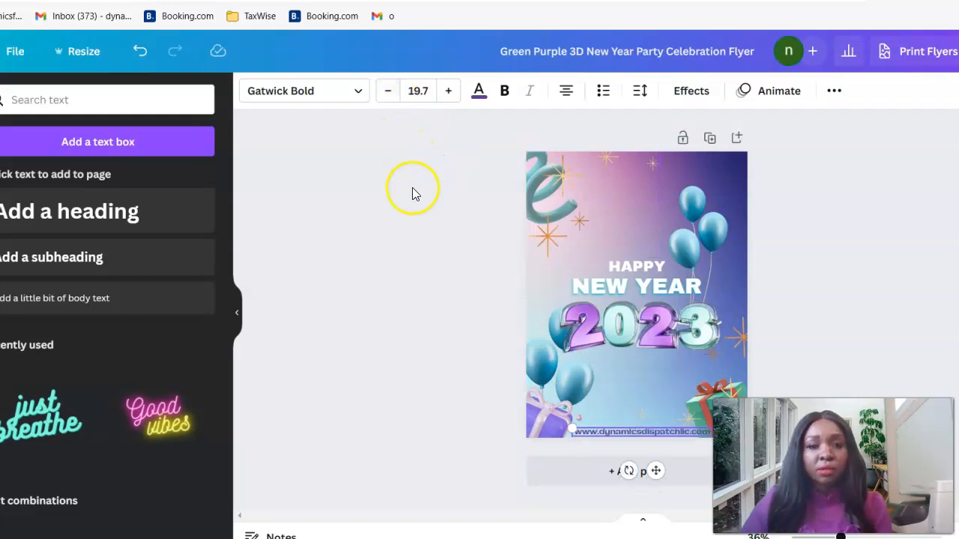
{"action": "left_click", "coordinate": [419, 327]}
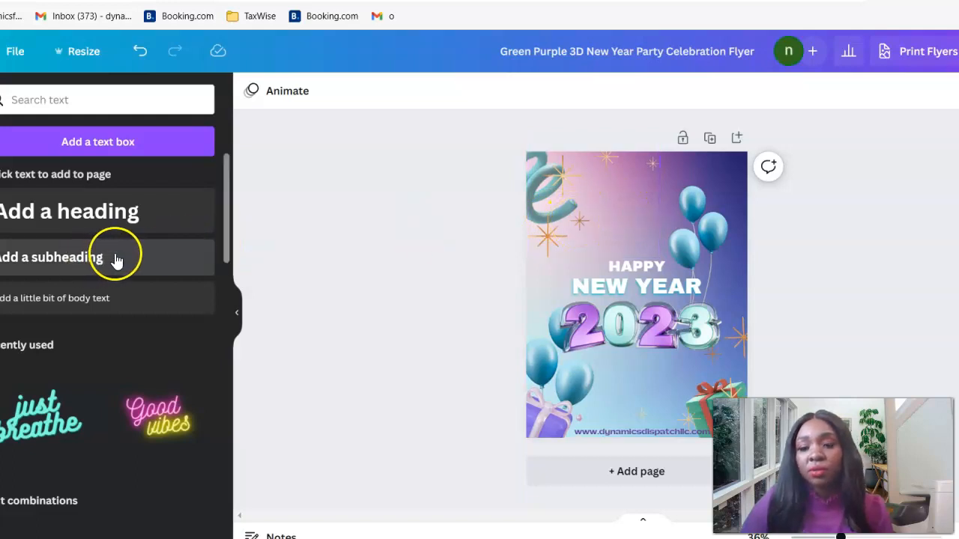
Add a heading to the flyer with the text "Dynamics Dispatch wishes you"
{"action": "left_click", "coordinate": [139, 217]}
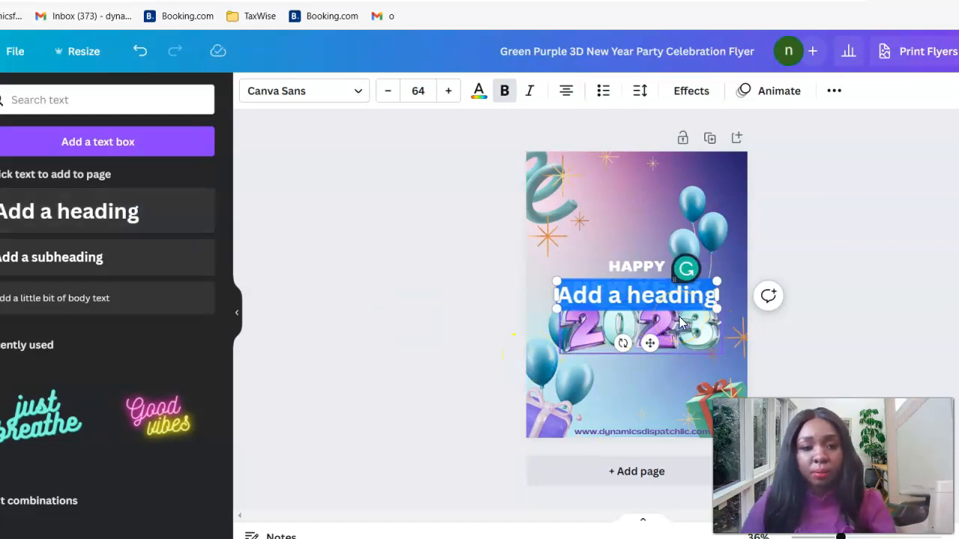
{"action": "type", "text": "d"}
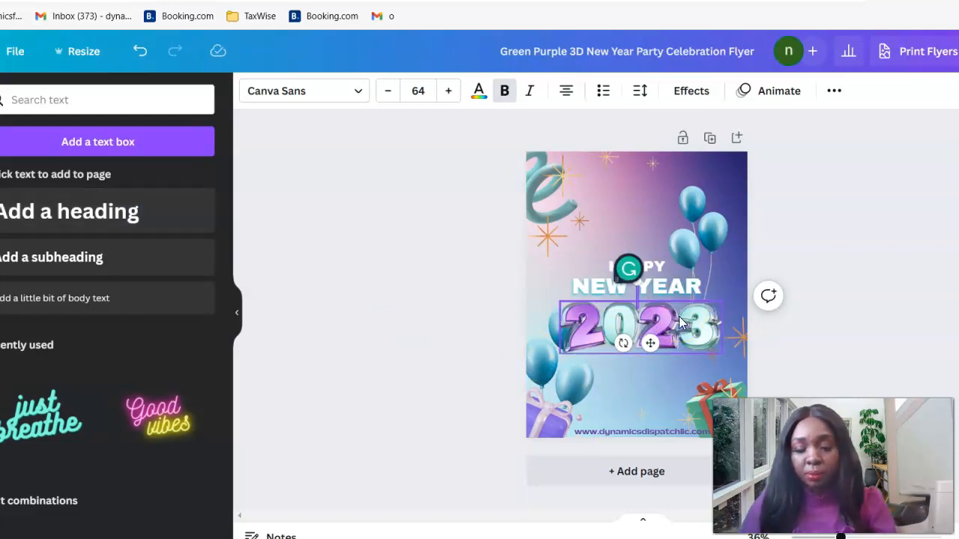
{"action": "type", "text": "D"}
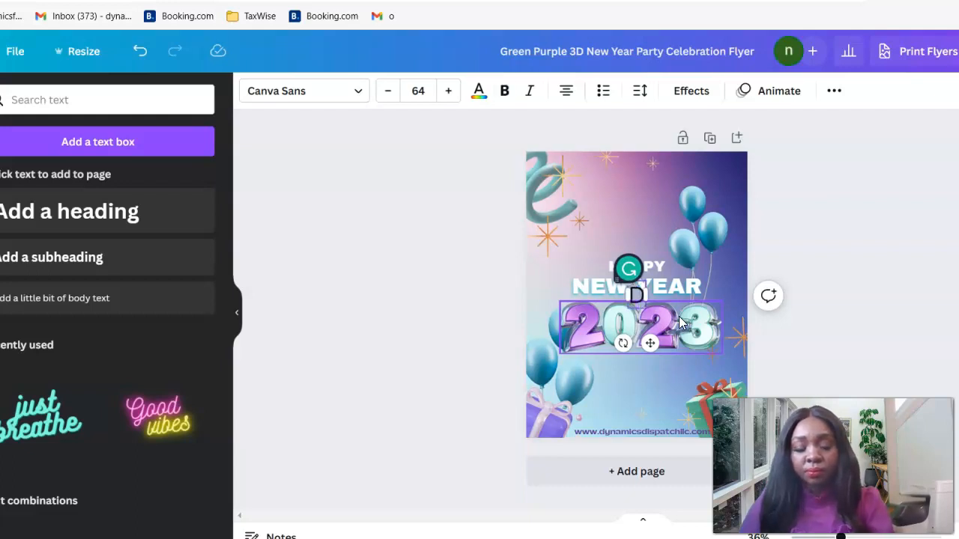
{"action": "type", "text": "ynamis"}
{"action": "key", "text": "BackSpace"}
{"action": "type", "text": "cs F"}
{"action": "key", "text": "BackSpace"}
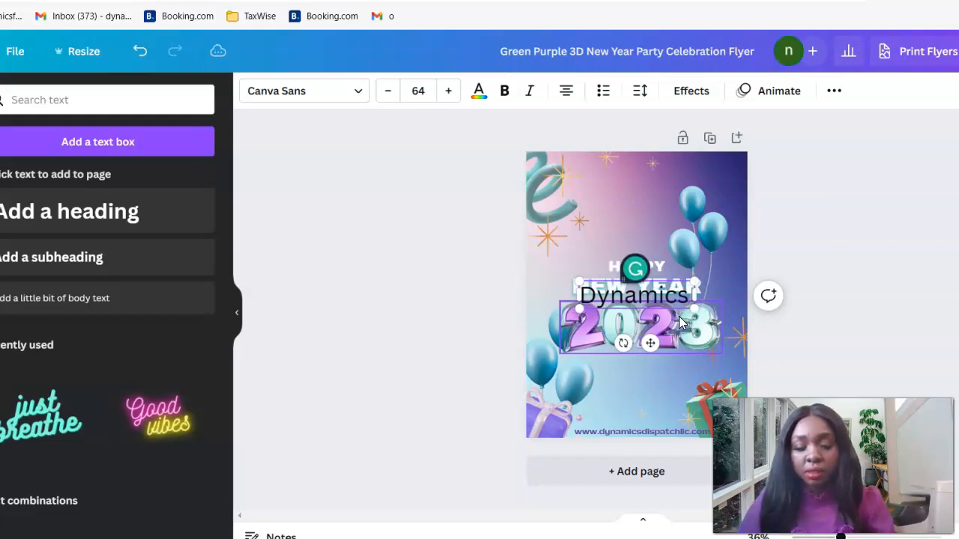
{"action": "type", "text": "Dis"}
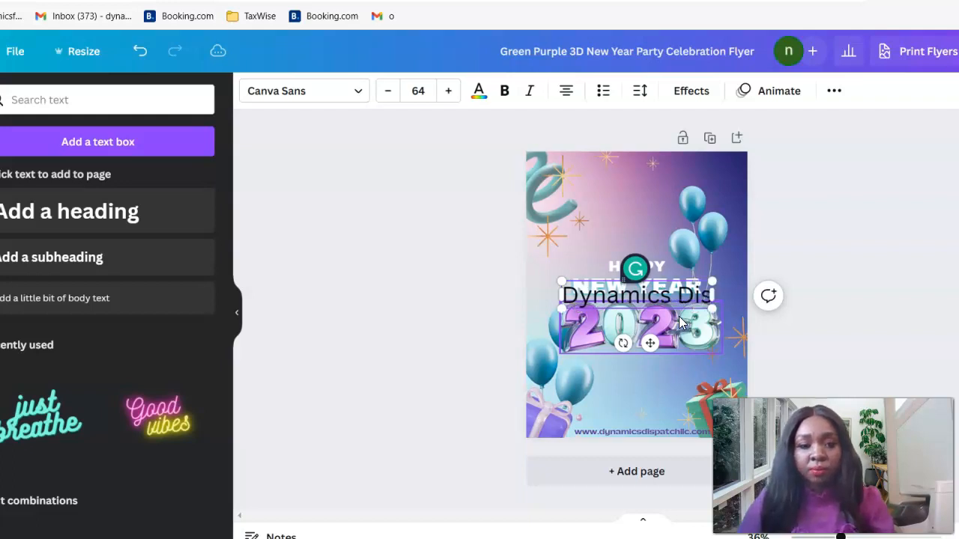
{"action": "type", "text": "patch"}
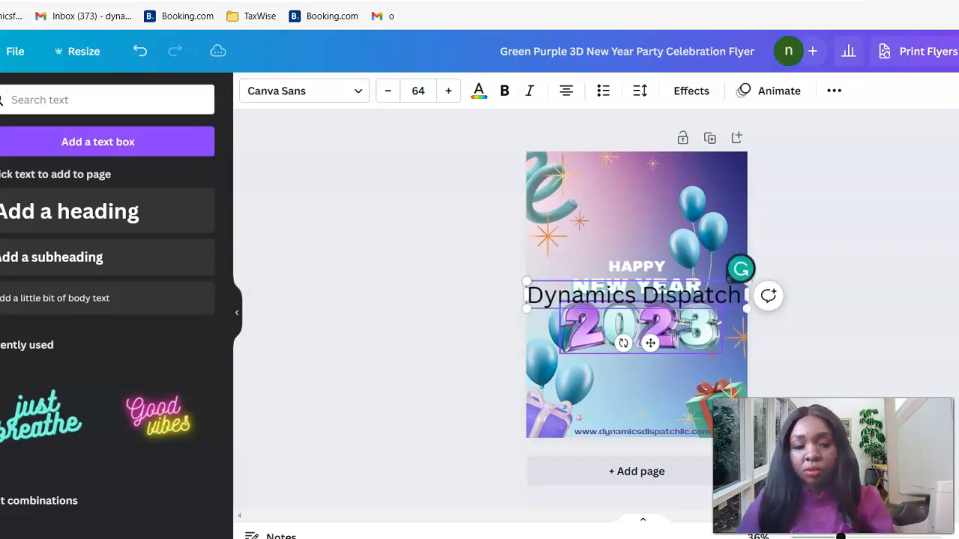
{"action": "type", "text": " wishe"}
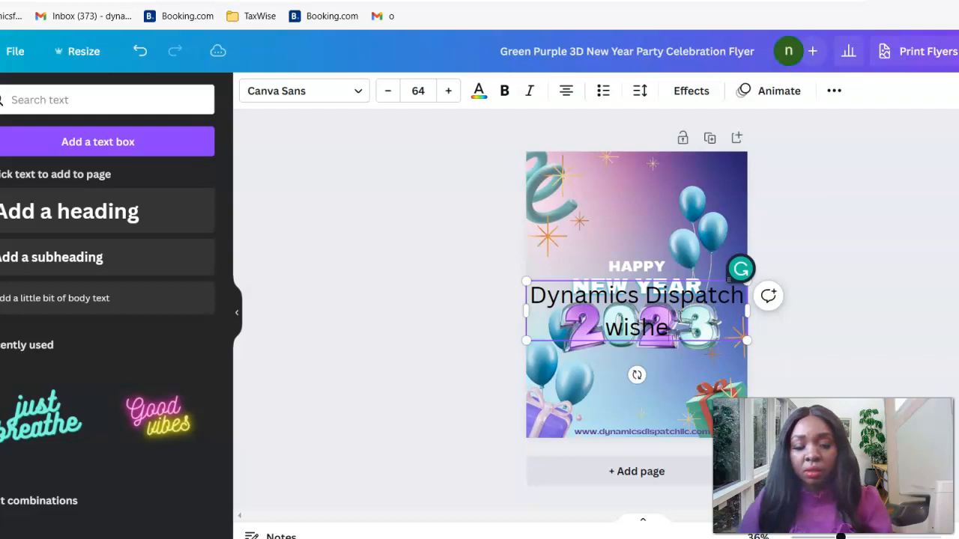
{"action": "type", "text": "s you"}
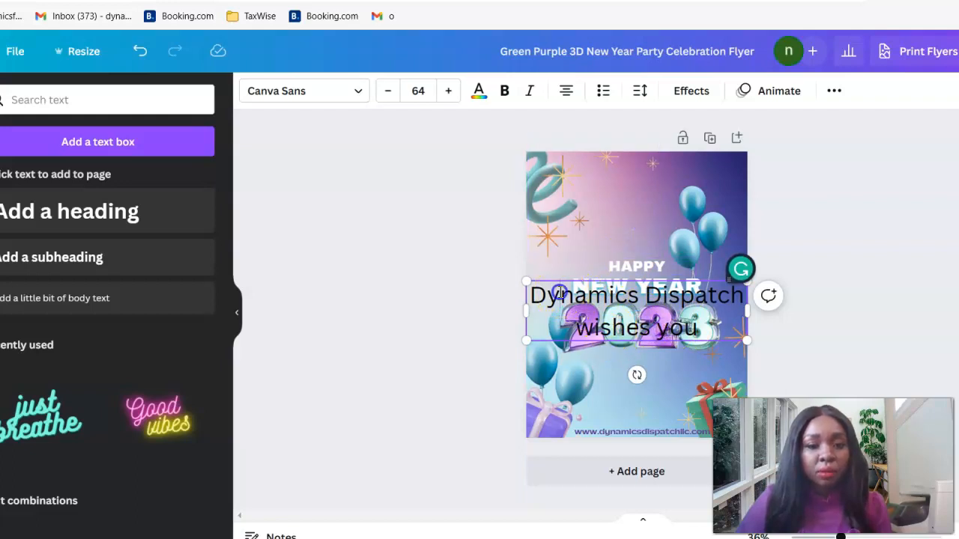
Move the "Dynamics Dispatch wishes you" heading to the top of the flyer, above HAPPY NEW YEAR
{"action": "left_click_drag", "start_coordinate": [560, 281], "coordinate": [551, 284]}
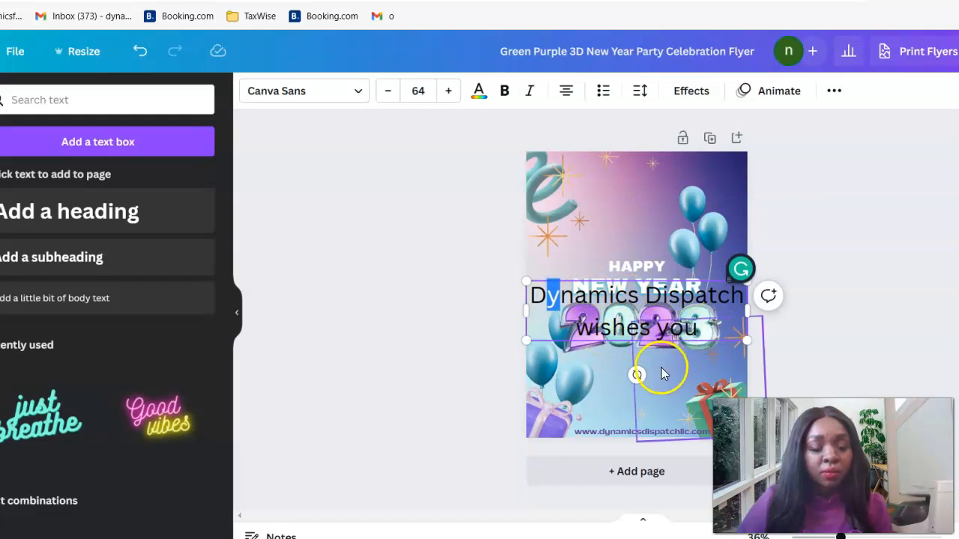
{"action": "left_click", "coordinate": [606, 312]}
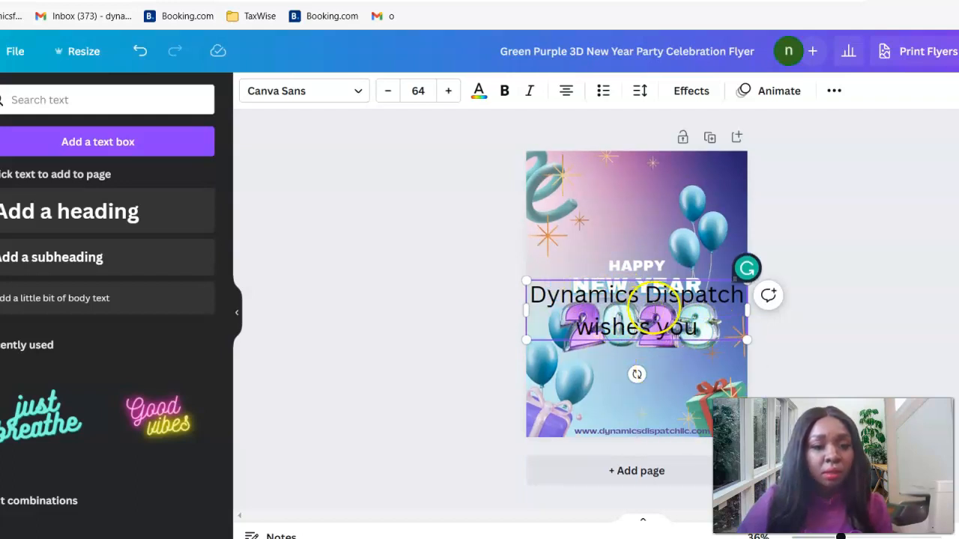
{"action": "left_click_drag", "start_coordinate": [747, 267], "coordinate": [865, 204]}
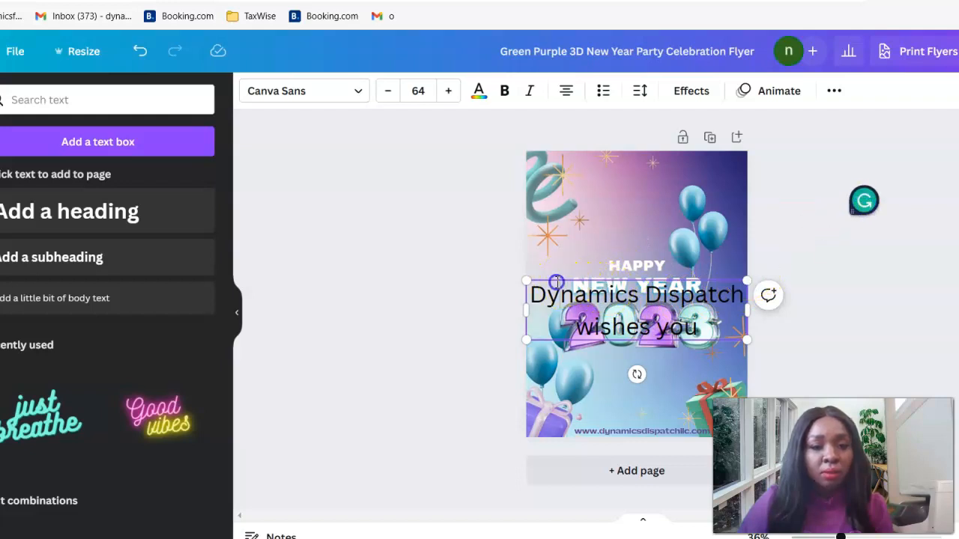
{"action": "left_click_drag", "start_coordinate": [556, 283], "coordinate": [568, 221]}
{"action": "left_click", "coordinate": [554, 302]}
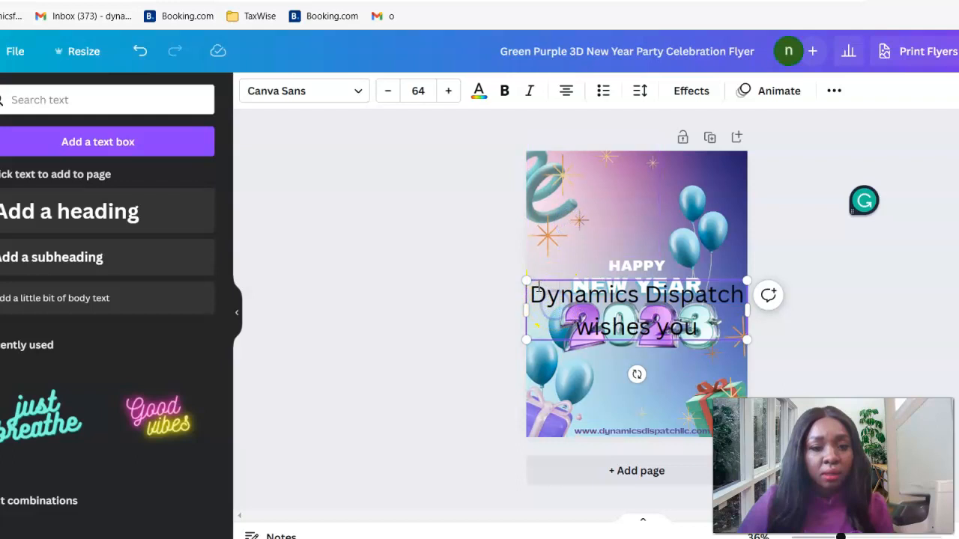
{"action": "left_click_drag", "start_coordinate": [539, 270], "coordinate": [538, 260]}
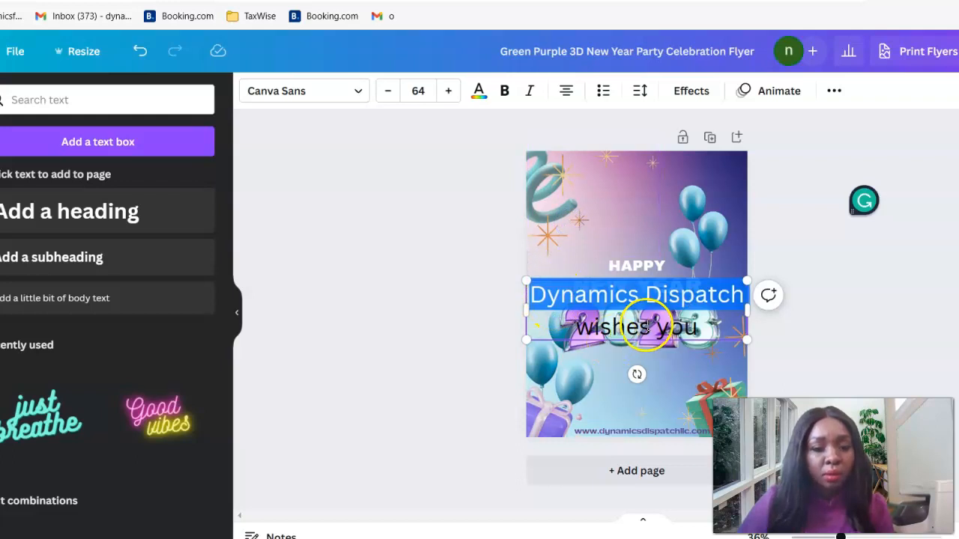
{"action": "left_click", "coordinate": [601, 333]}
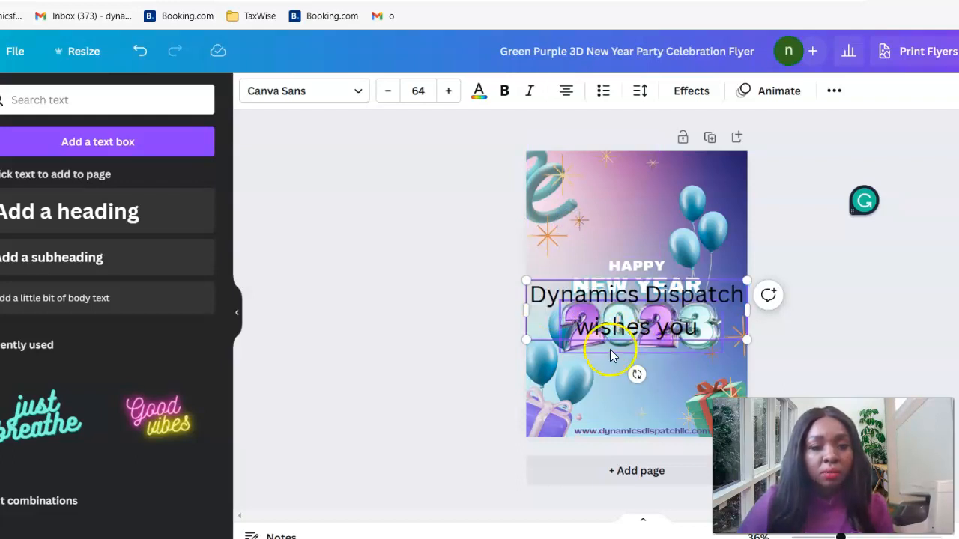
{"action": "left_click_drag", "start_coordinate": [604, 261], "coordinate": [603, 223]}
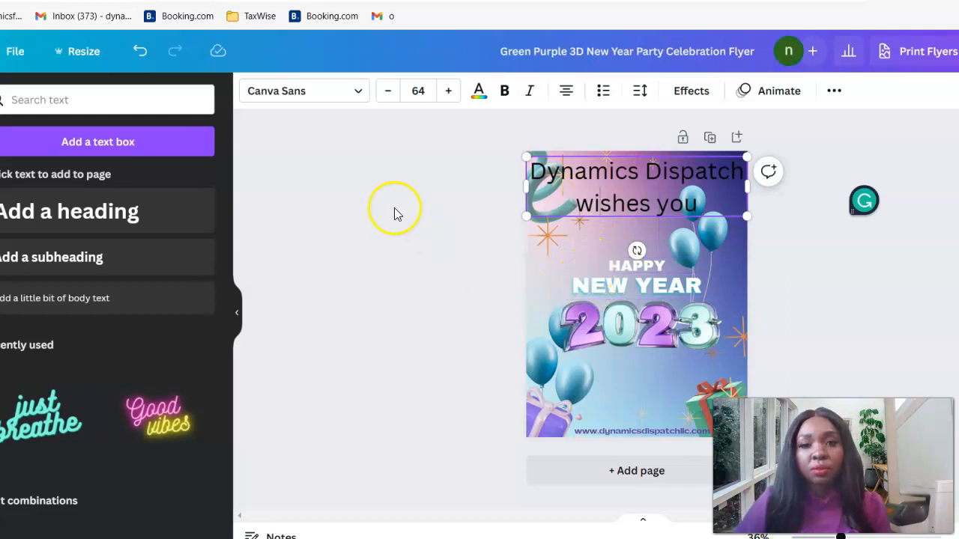
Reduce the heading's font size to 40 so it fits on one line
{"action": "left_click", "coordinate": [388, 91]}
{"action": "left_click", "coordinate": [388, 91]}
{"action": "left_click", "coordinate": [388, 91]}
{"action": "left_click", "coordinate": [388, 91]}
{"action": "left_click", "coordinate": [388, 92]}
{"action": "left_click", "coordinate": [388, 91]}
{"action": "left_click", "coordinate": [388, 91]}
{"action": "left_click", "coordinate": [388, 92]}
{"action": "left_click", "coordinate": [388, 91]}
{"action": "left_click", "coordinate": [389, 91]}
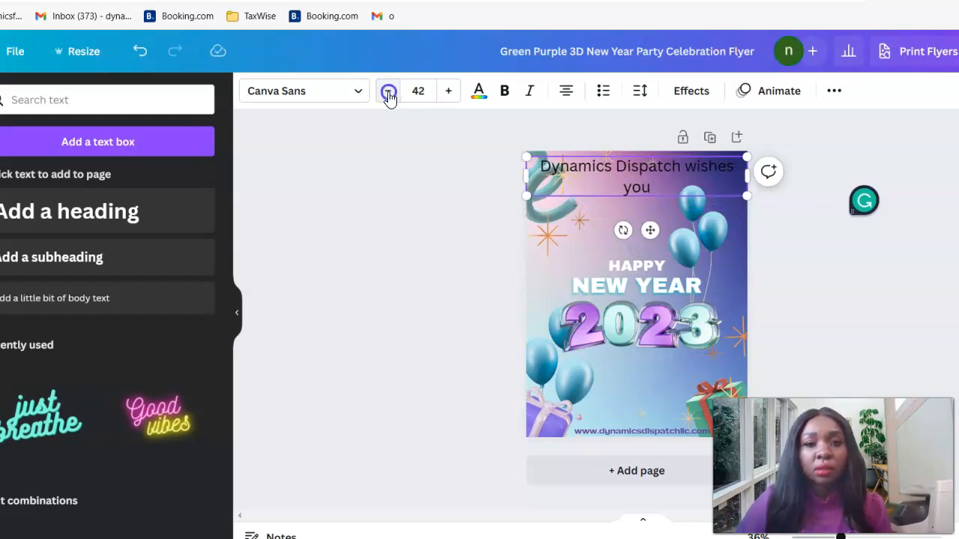
{"action": "left_click", "coordinate": [388, 98]}
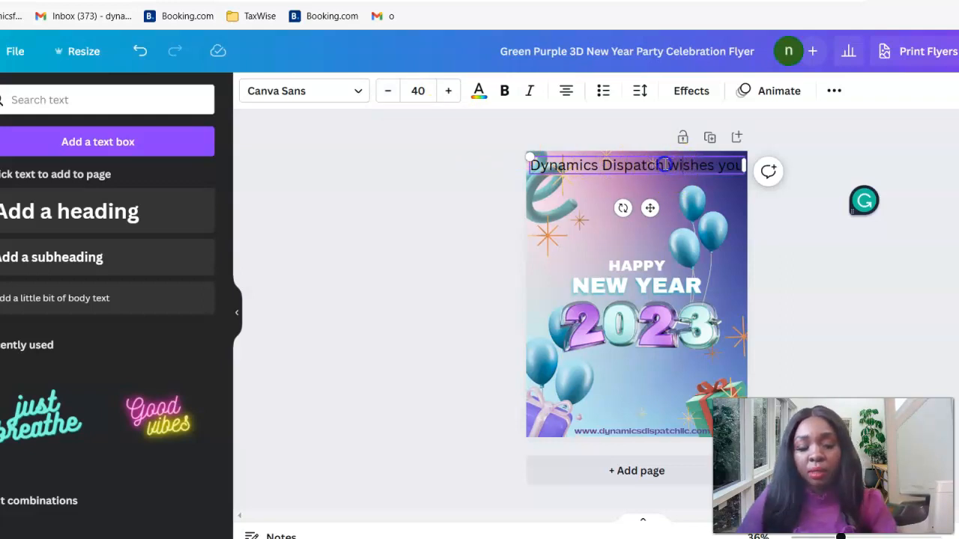
Add "LLC" after "Dynamics Dispatch" in the heading and put "wishes you" on a second line
{"action": "left_click", "coordinate": [665, 164]}
{"action": "type", "text": "LLC"}
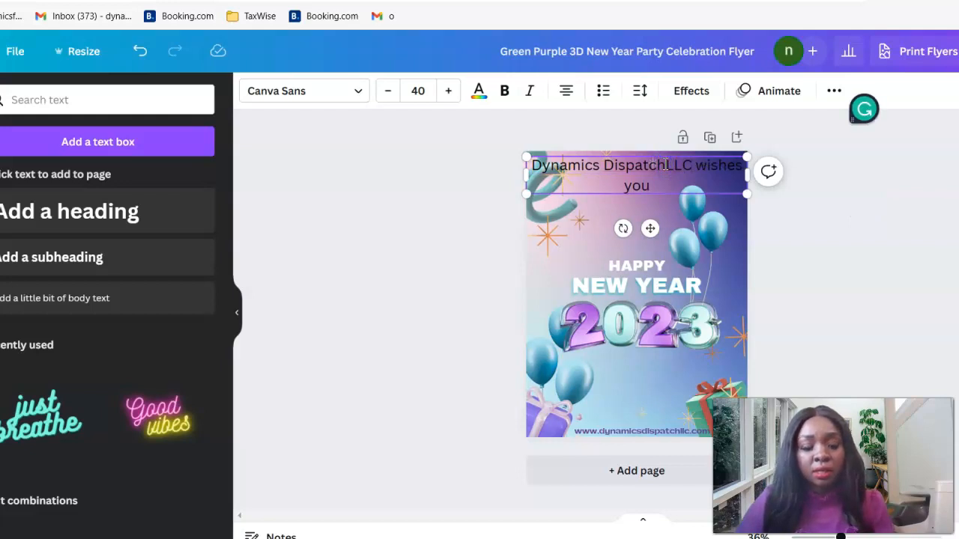
{"action": "key", "text": "Return"}
{"action": "left_click", "coordinate": [691, 165]}
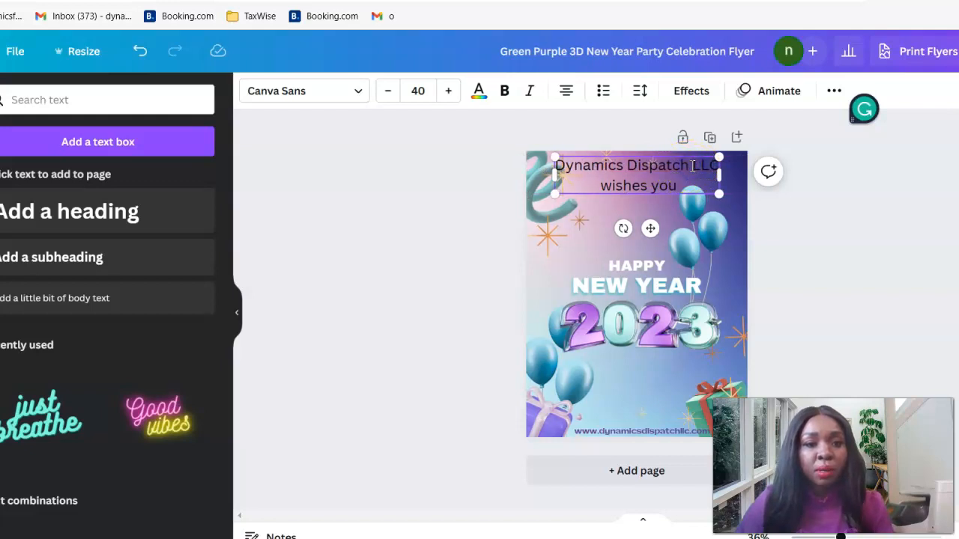
Color the whole heading light blue from the photo colors and set the "Dynamics Dispatch LLC" line's font to Sunborn
{"action": "left_click", "coordinate": [632, 183]}
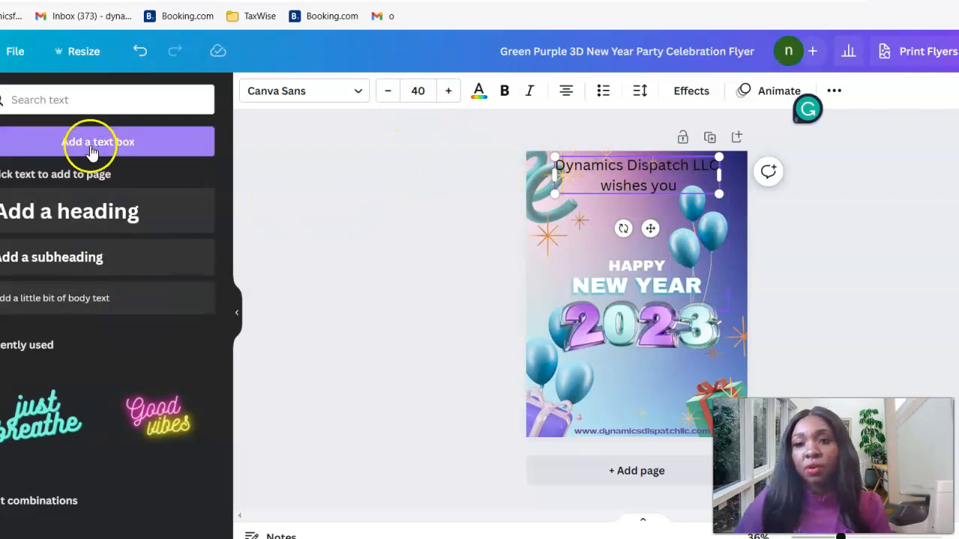
{"action": "left_click", "coordinate": [478, 93]}
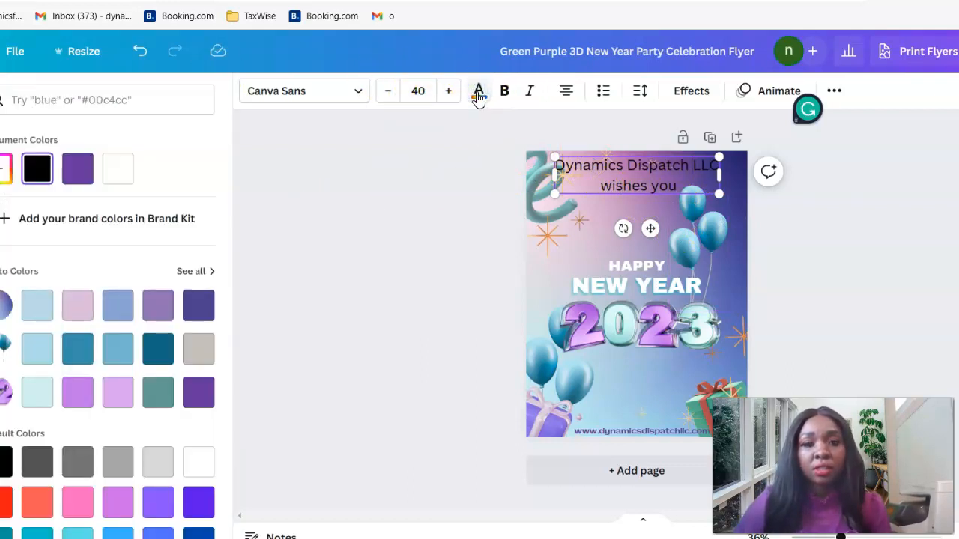
{"action": "left_click", "coordinate": [43, 315]}
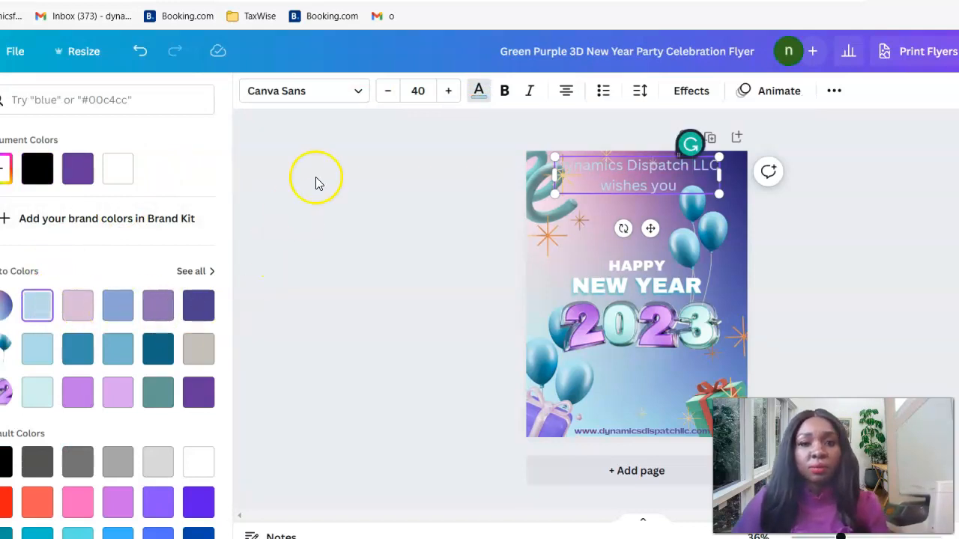
{"action": "left_click", "coordinate": [359, 93]}
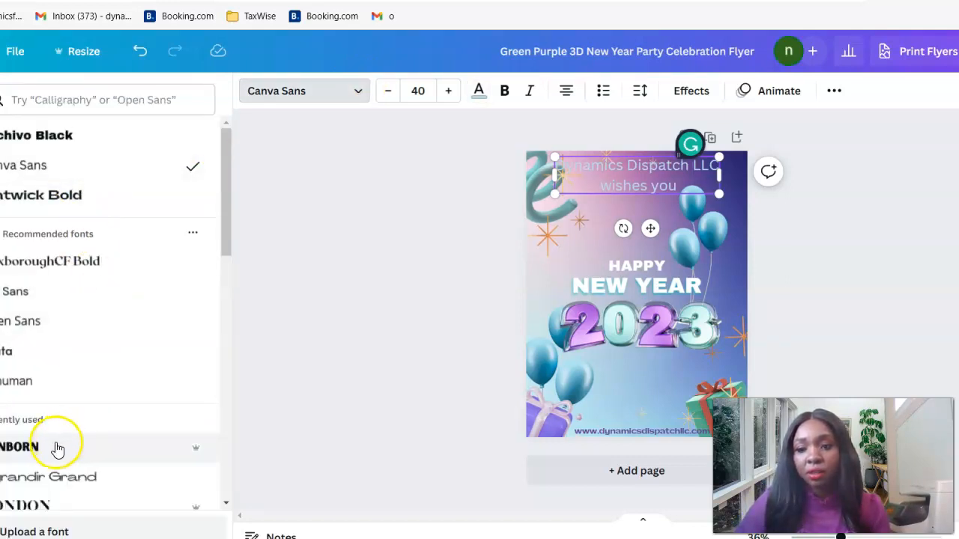
{"action": "left_click", "coordinate": [55, 446]}
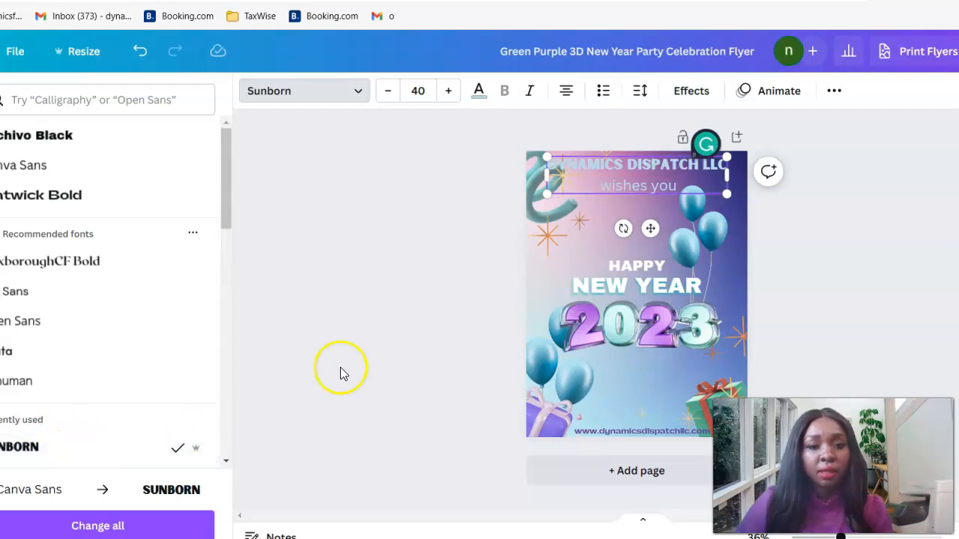
Try the Horizon Outlined font on the heading's "wishes you" line
{"action": "left_click", "coordinate": [630, 186]}
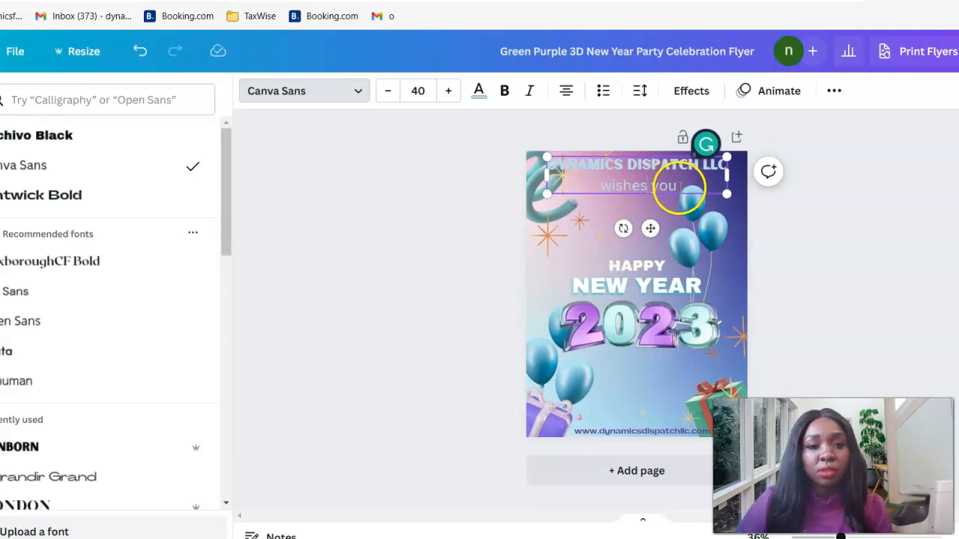
{"action": "left_click_drag", "start_coordinate": [678, 186], "coordinate": [604, 189]}
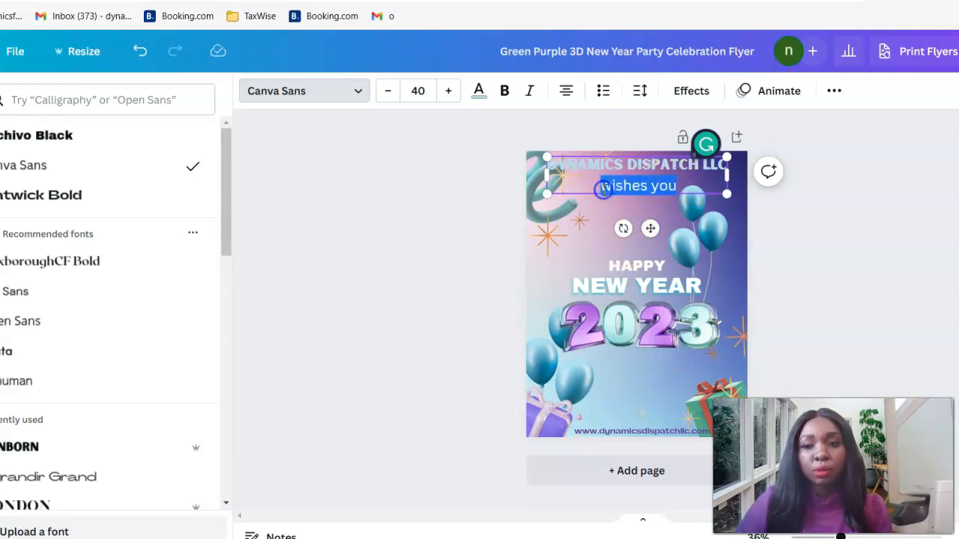
{"action": "scroll", "coordinate": [90, 345], "scroll_direction": "down", "scroll_amount": 4}
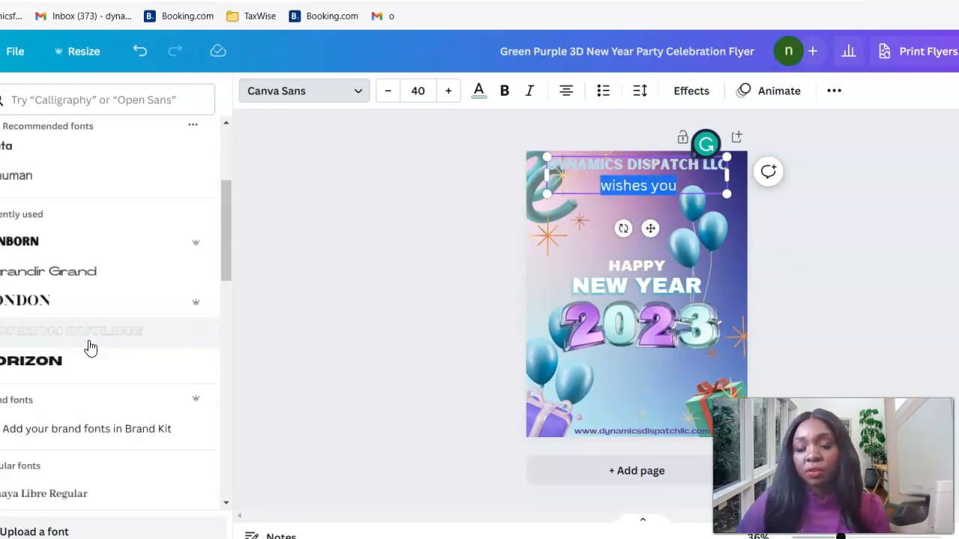
{"action": "scroll", "coordinate": [90, 347], "scroll_direction": "down", "scroll_amount": 1}
{"action": "left_click", "coordinate": [109, 335]}
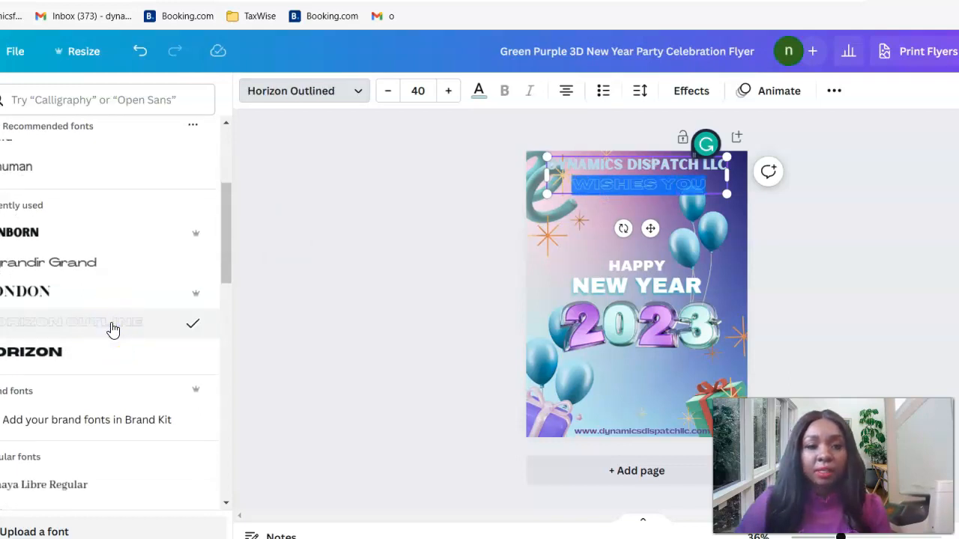
{"action": "left_click", "coordinate": [332, 317]}
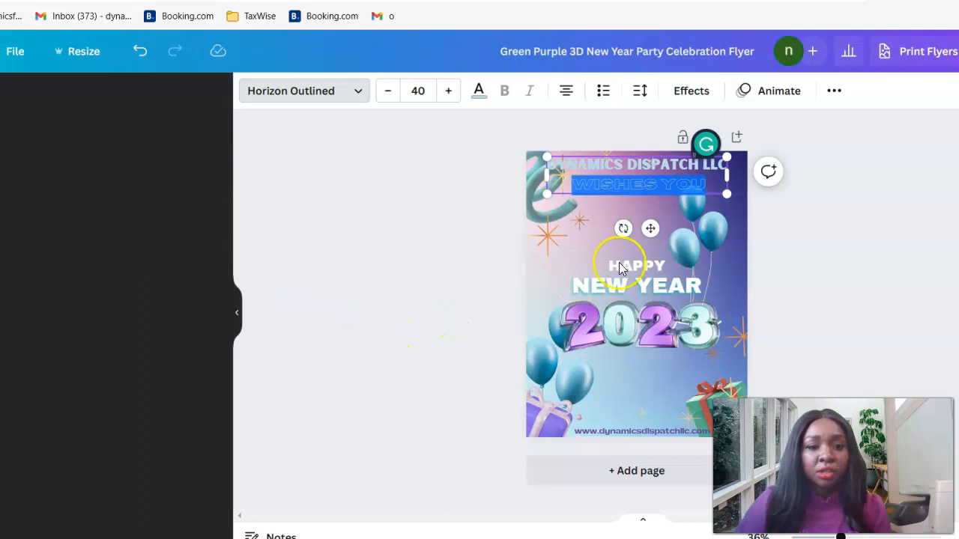
{"action": "left_click", "coordinate": [552, 272]}
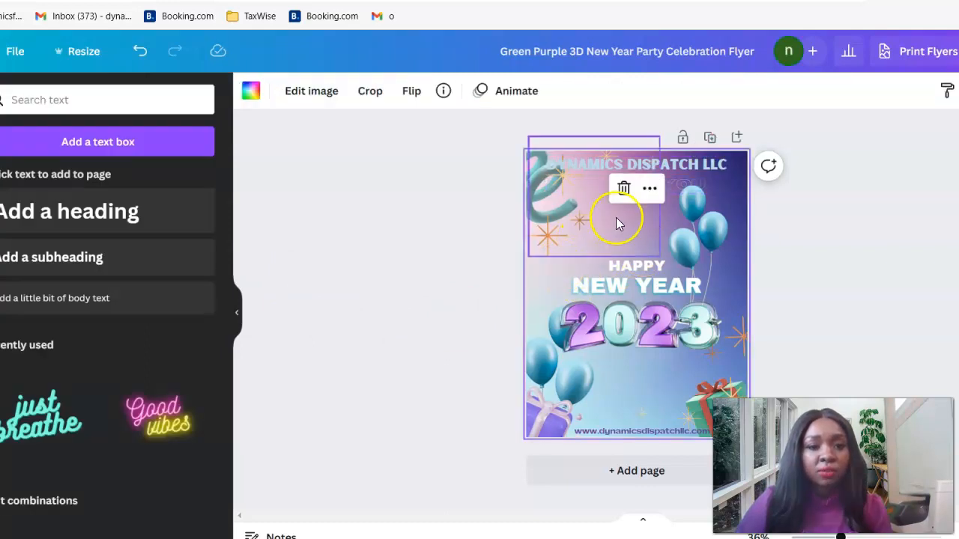
Try recoloring the "wishes you" line with purple and light blue from the photo colors
{"action": "left_click", "coordinate": [598, 184]}
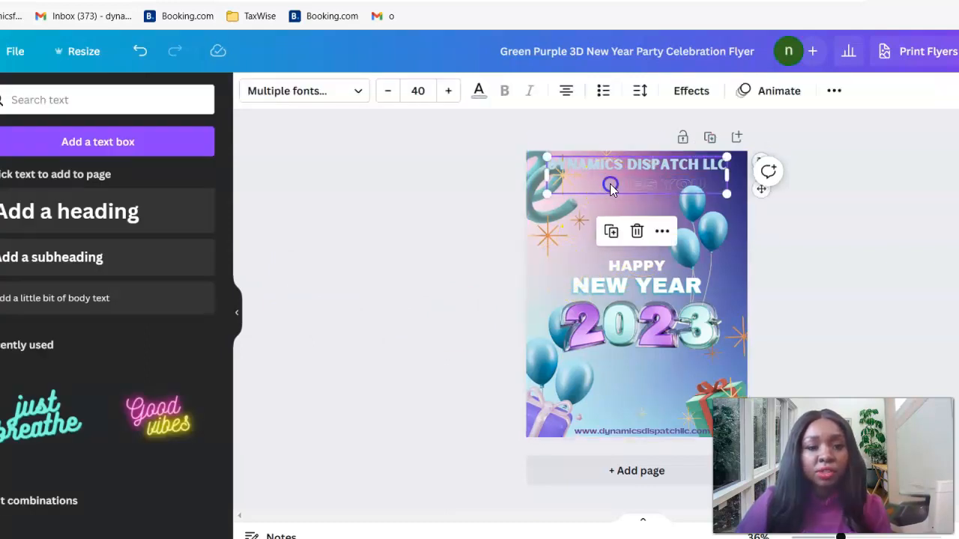
{"action": "left_click", "coordinate": [610, 183]}
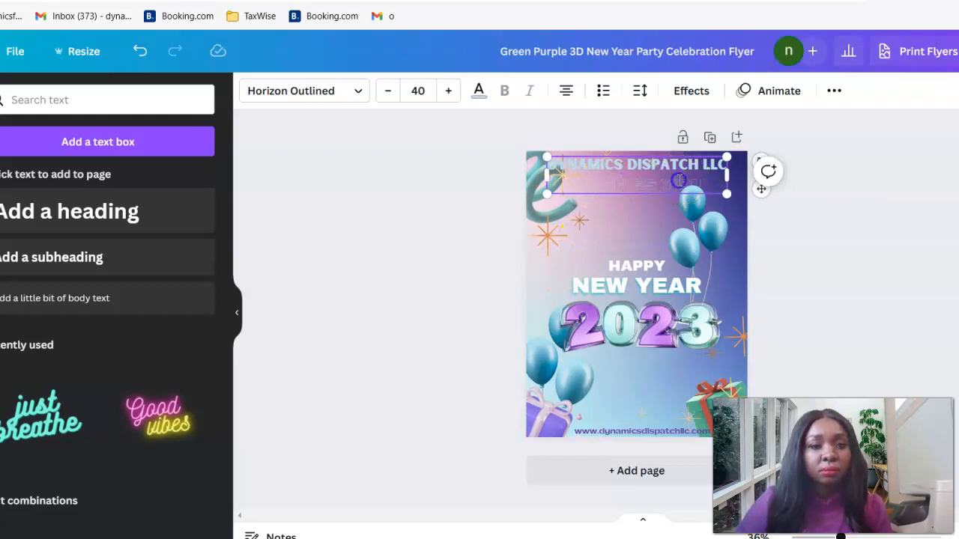
{"action": "left_click", "coordinate": [621, 184]}
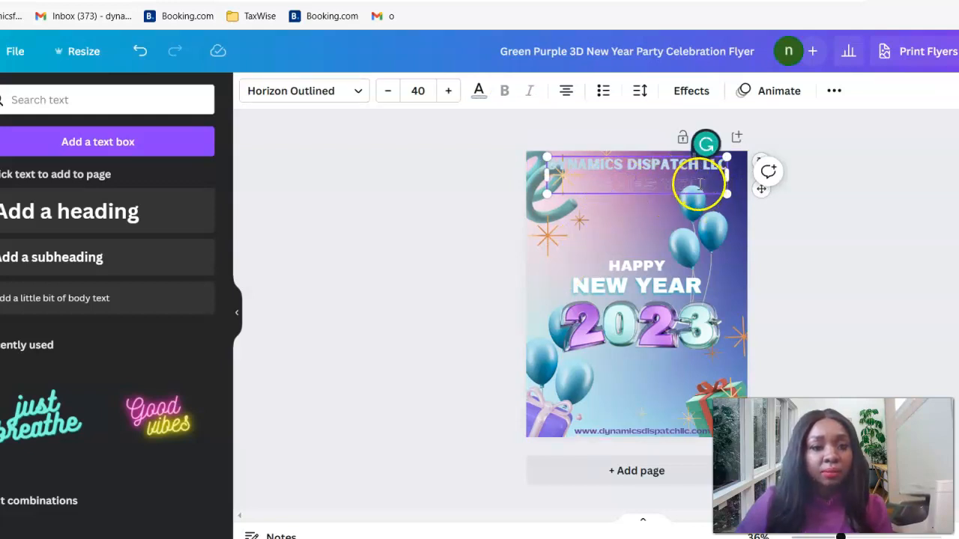
{"action": "left_click", "coordinate": [625, 165]}
{"action": "left_click", "coordinate": [626, 178]}
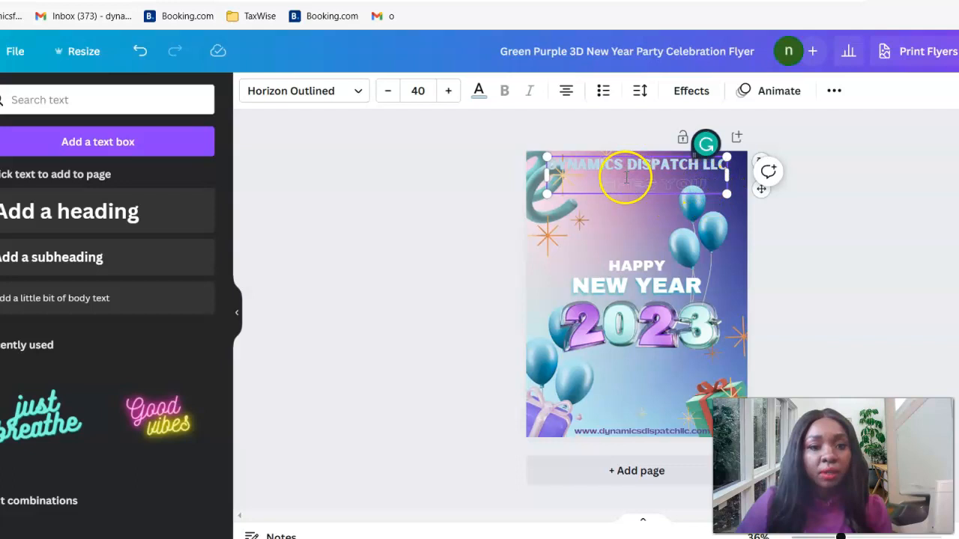
{"action": "left_click", "coordinate": [624, 183]}
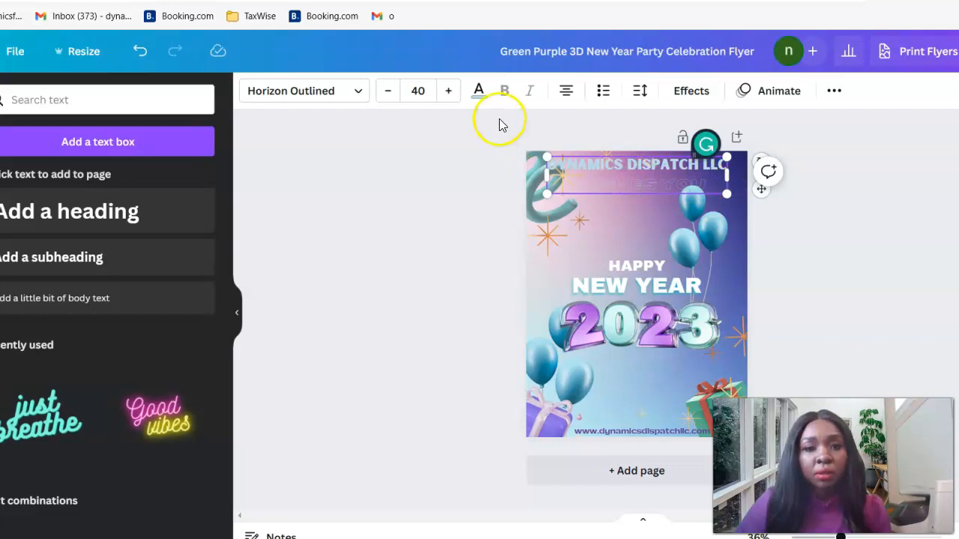
{"action": "left_click", "coordinate": [479, 93]}
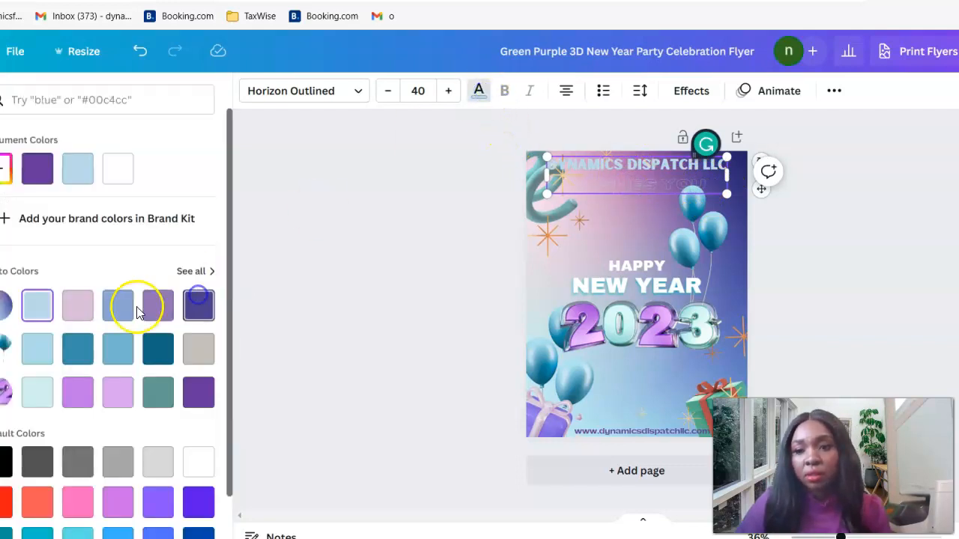
{"action": "left_click", "coordinate": [197, 394]}
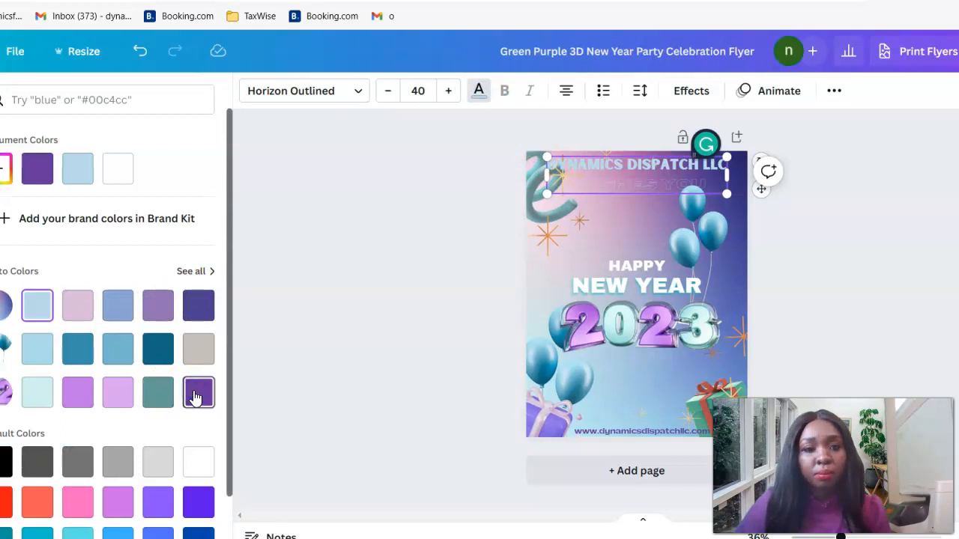
{"action": "left_click", "coordinate": [37, 309]}
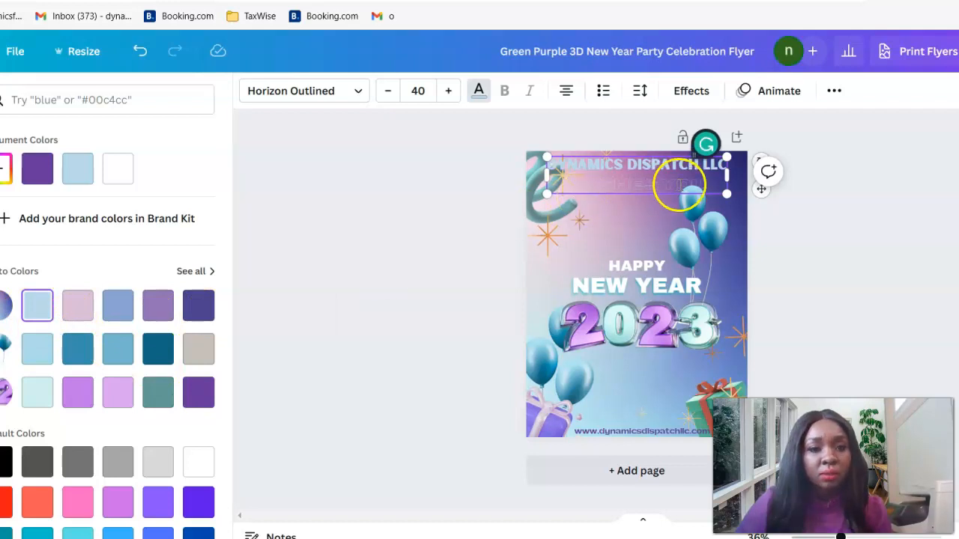
Select the full "wishes you" line and set its text color to the purple photo color
{"action": "left_click", "coordinate": [716, 185]}
{"action": "left_click_drag", "start_coordinate": [704, 179], "coordinate": [592, 184]}
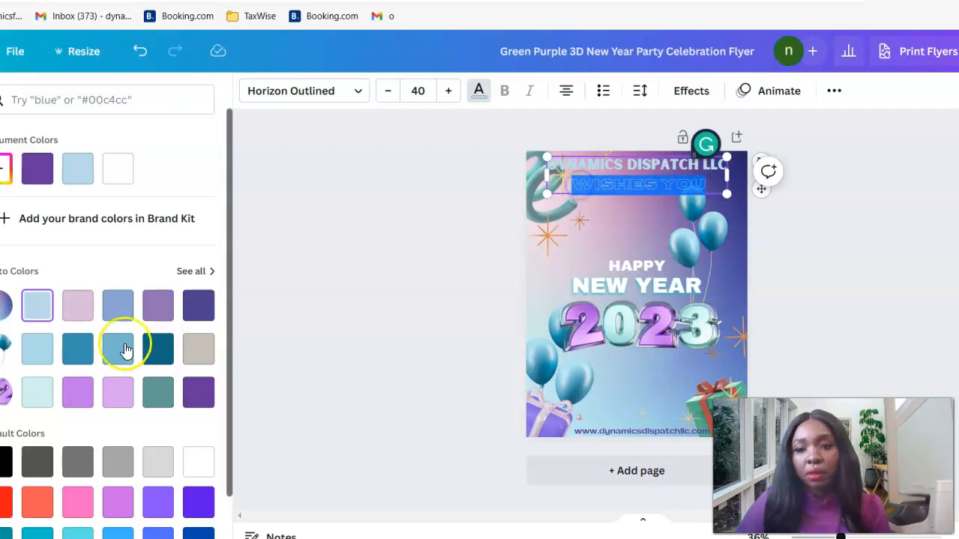
{"action": "left_click", "coordinate": [201, 397]}
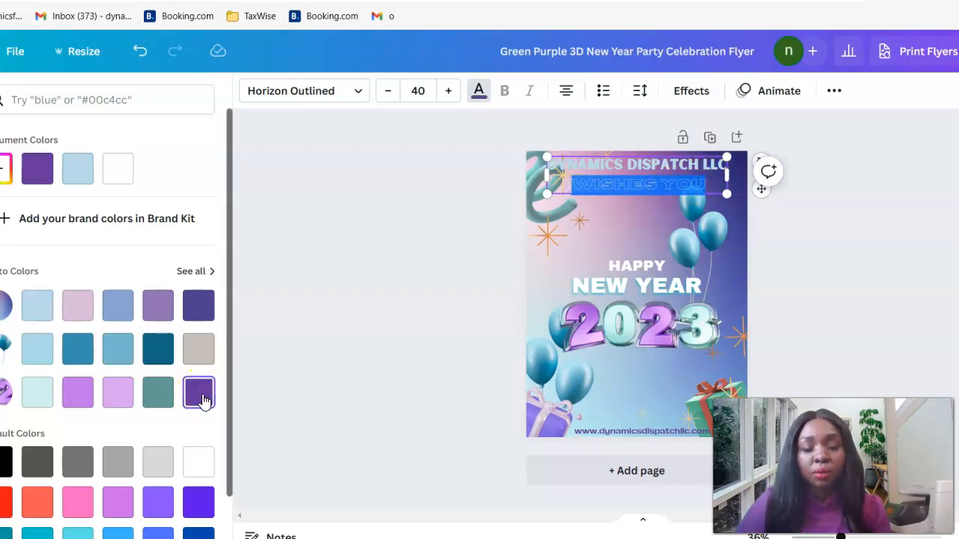
{"action": "left_click", "coordinate": [372, 339]}
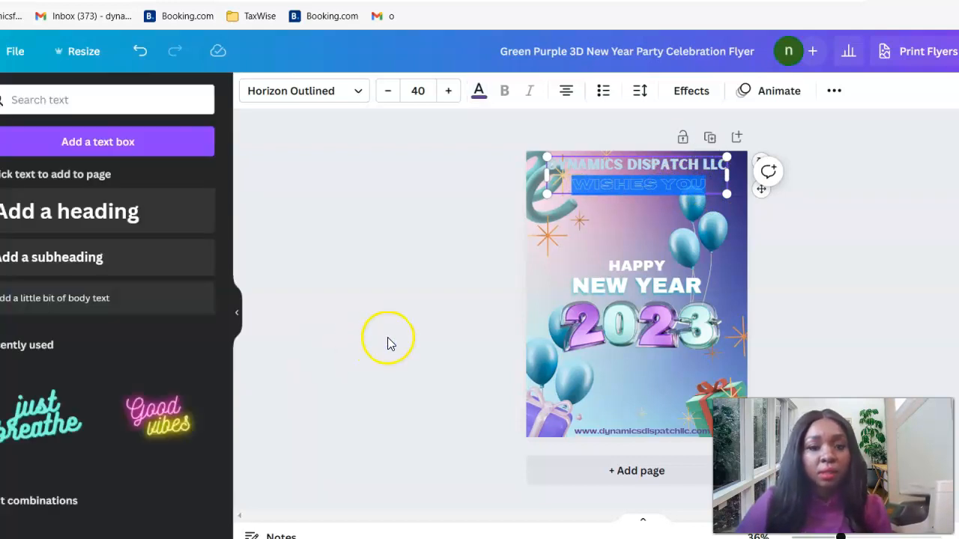
{"action": "left_click", "coordinate": [387, 343]}
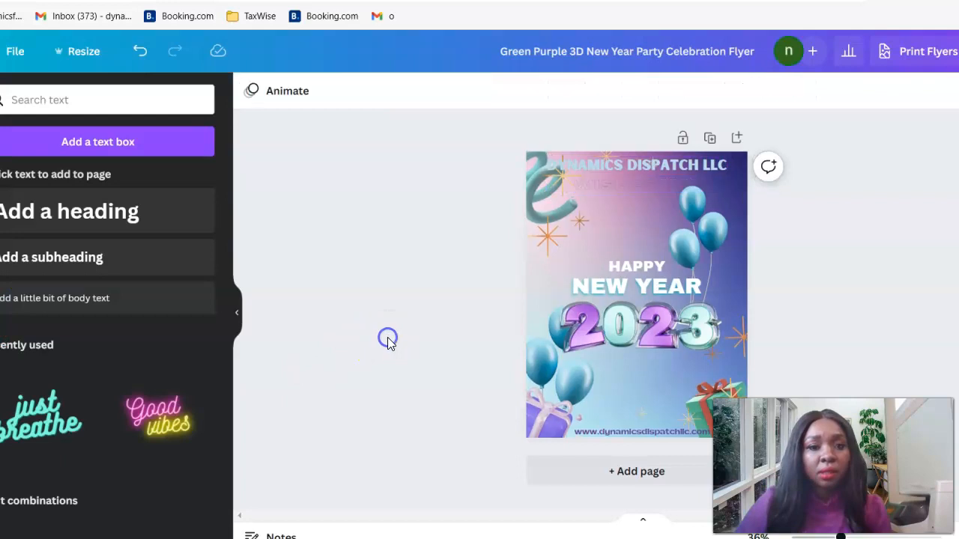
Shift the two-line company heading slightly to the right and up on the flyer
{"action": "left_click", "coordinate": [648, 190]}
{"action": "mouse_move", "coordinate": [576, 188]}
{"action": "left_mouse_down"}
{"action": "mouse_move", "coordinate": [622, 187]}
{"action": "mouse_move", "coordinate": [580, 182]}
{"action": "left_mouse_up"}
{"action": "left_click", "coordinate": [604, 185]}
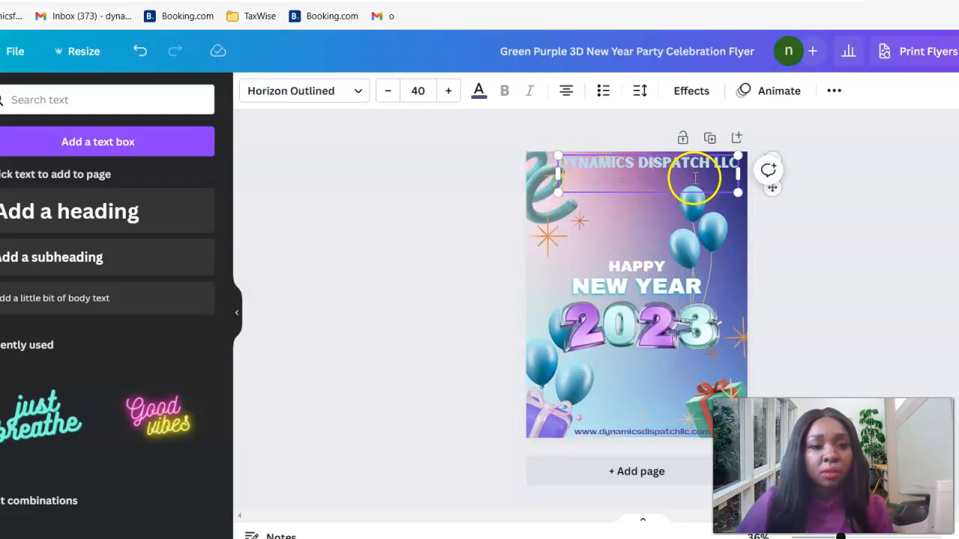
Try Benedict on the "wishes you" line, and set its font to Bukhari Script
{"action": "left_click_drag", "start_coordinate": [718, 182], "coordinate": [590, 179]}
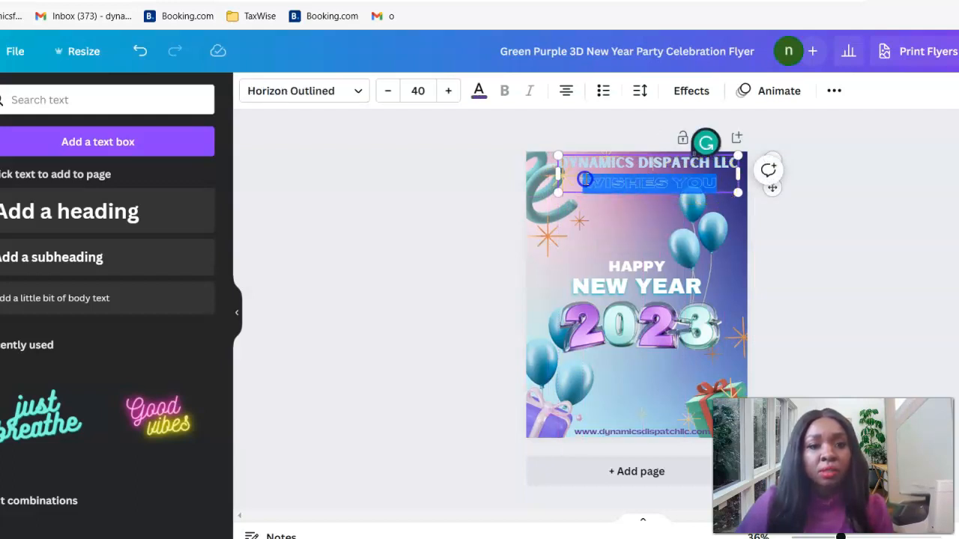
{"action": "left_click", "coordinate": [327, 93]}
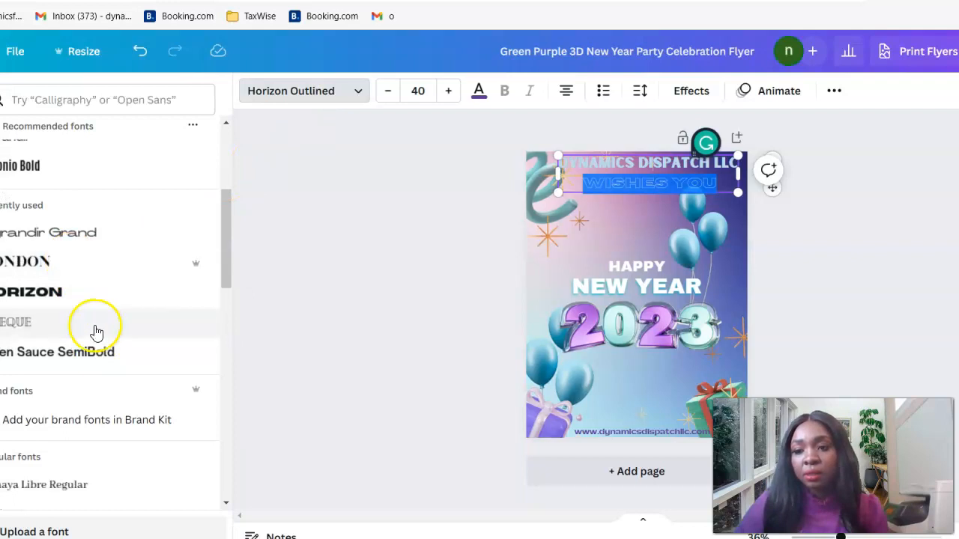
{"action": "scroll", "coordinate": [118, 360], "scroll_direction": "down", "scroll_amount": 3}
{"action": "scroll", "coordinate": [120, 363], "scroll_direction": "down", "scroll_amount": 2}
{"action": "scroll", "coordinate": [119, 362], "scroll_direction": "down", "scroll_amount": 3}
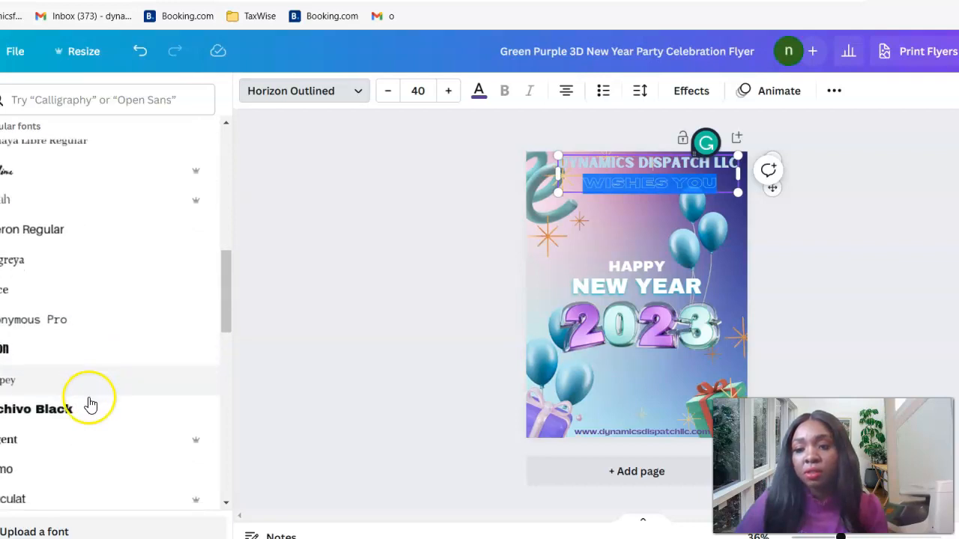
{"action": "scroll", "coordinate": [90, 405], "scroll_direction": "down", "scroll_amount": 3}
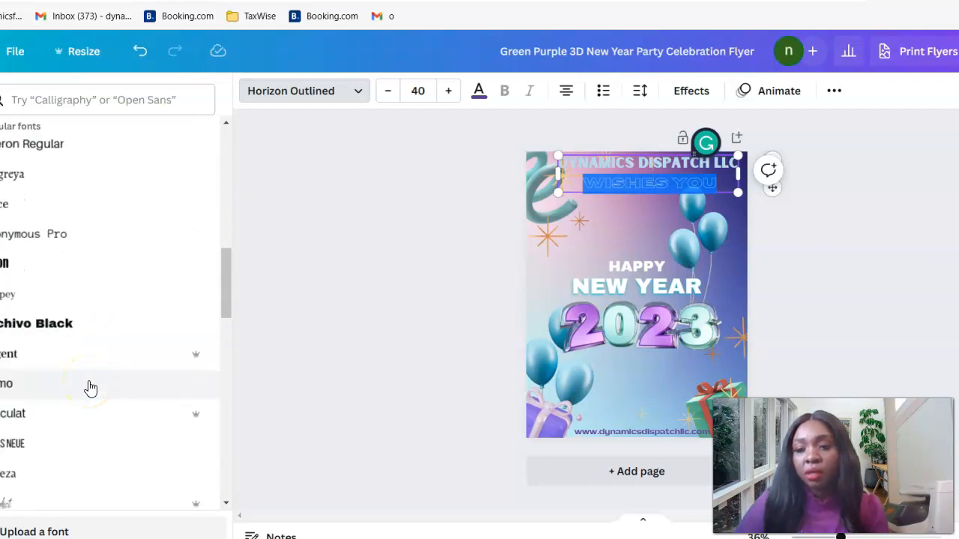
{"action": "scroll", "coordinate": [90, 387], "scroll_direction": "down", "scroll_amount": 4}
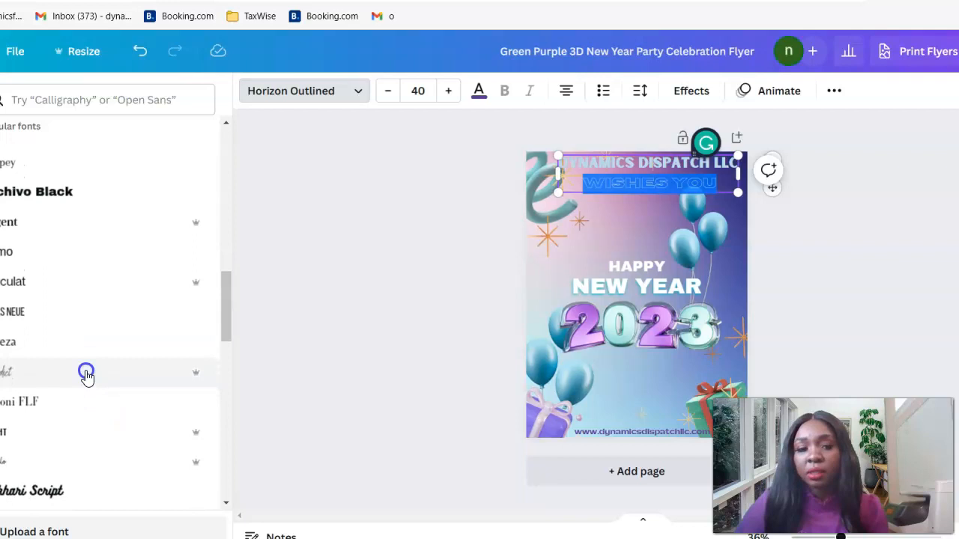
{"action": "left_click", "coordinate": [87, 373]}
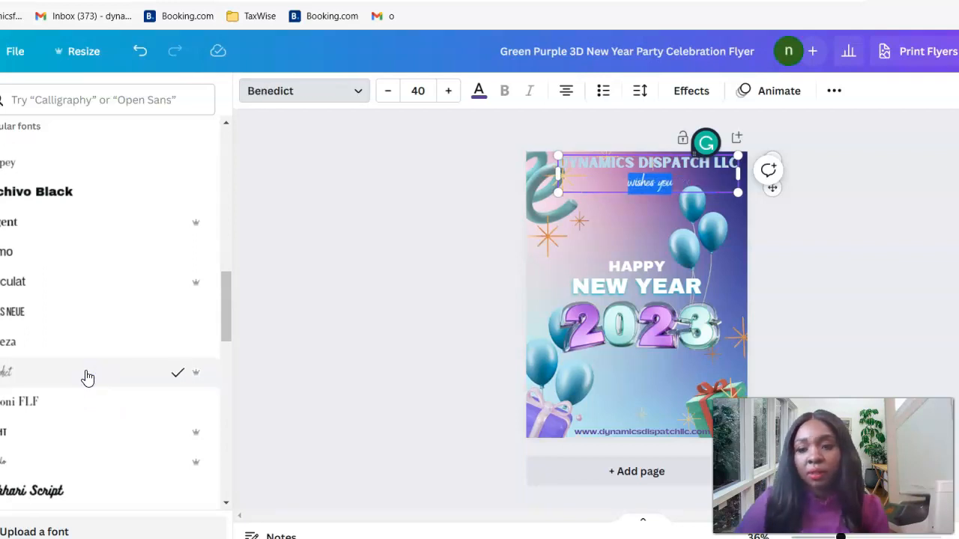
{"action": "left_click", "coordinate": [78, 487]}
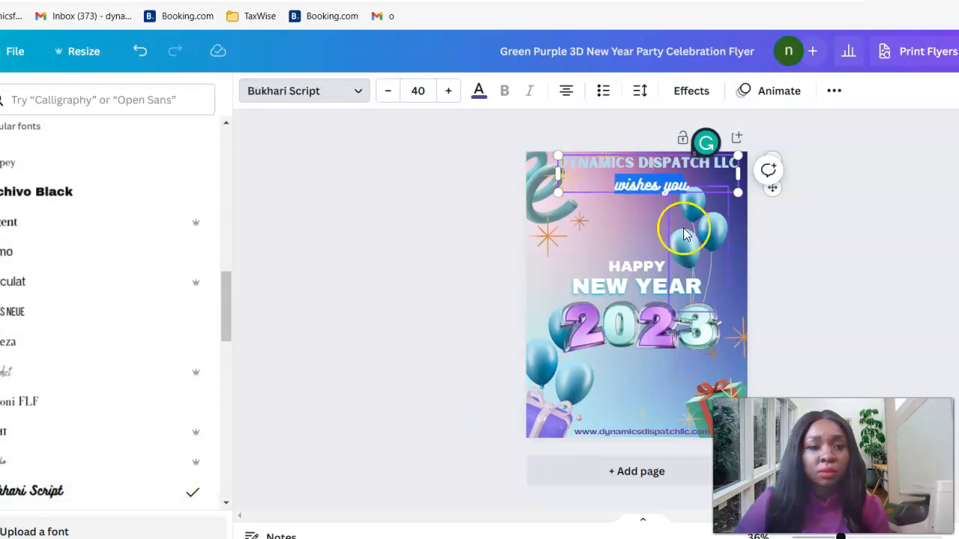
Set the "wishes you" text color to the dark indigo photo color
{"action": "left_click", "coordinate": [479, 90]}
{"action": "left_click", "coordinate": [199, 307]}
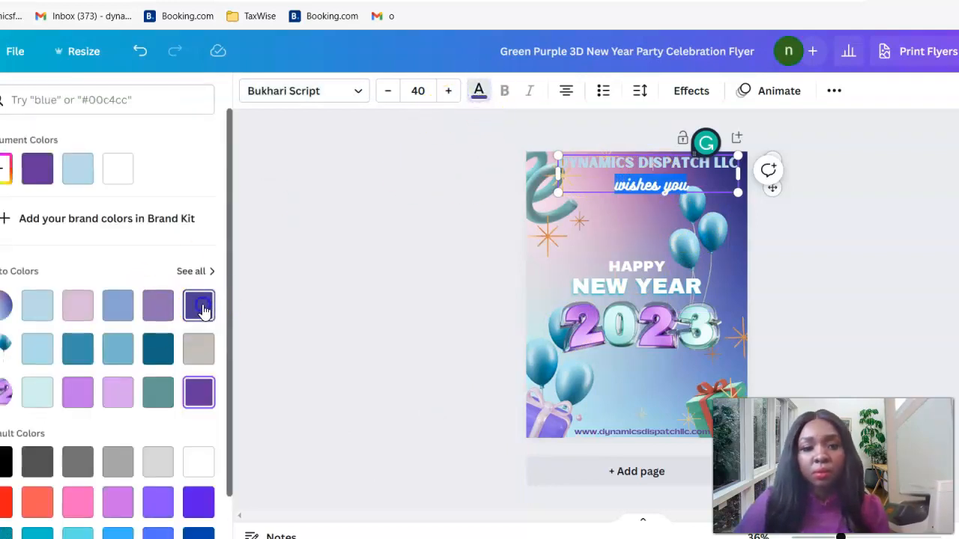
{"action": "left_click", "coordinate": [365, 326]}
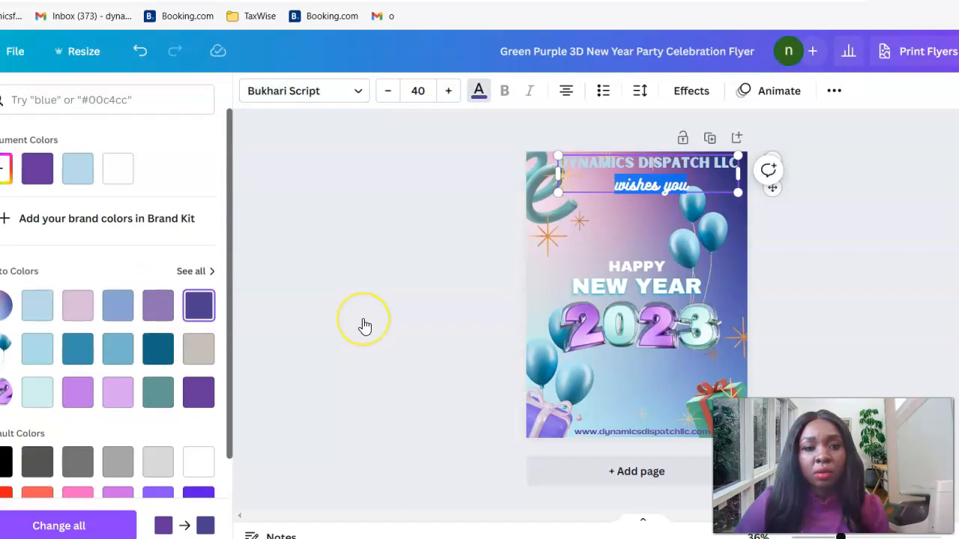
Shift the two-line company heading slightly to the left so it is centred at the top of the flyer
{"action": "left_click", "coordinate": [638, 188]}
{"action": "left_click_drag", "start_coordinate": [638, 188], "coordinate": [627, 190]}
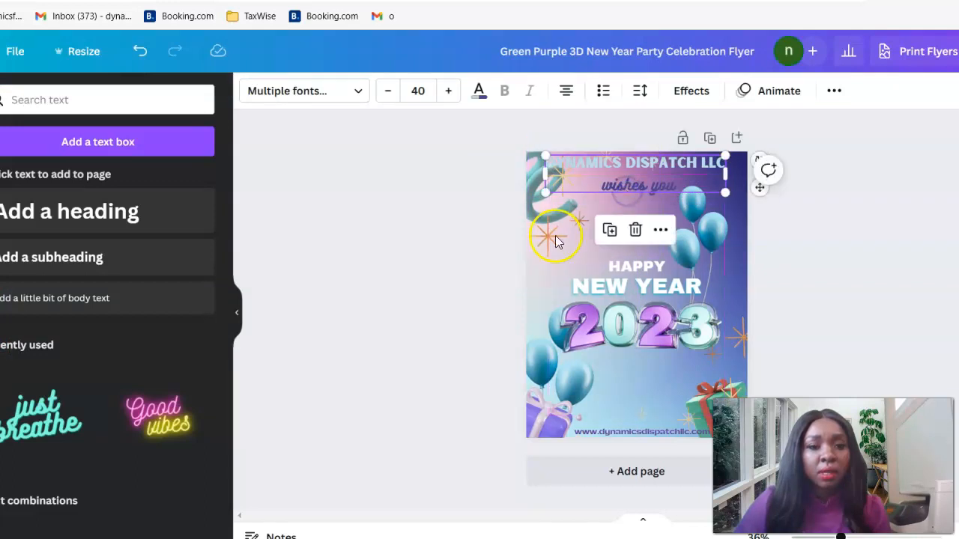
{"action": "left_click", "coordinate": [457, 268]}
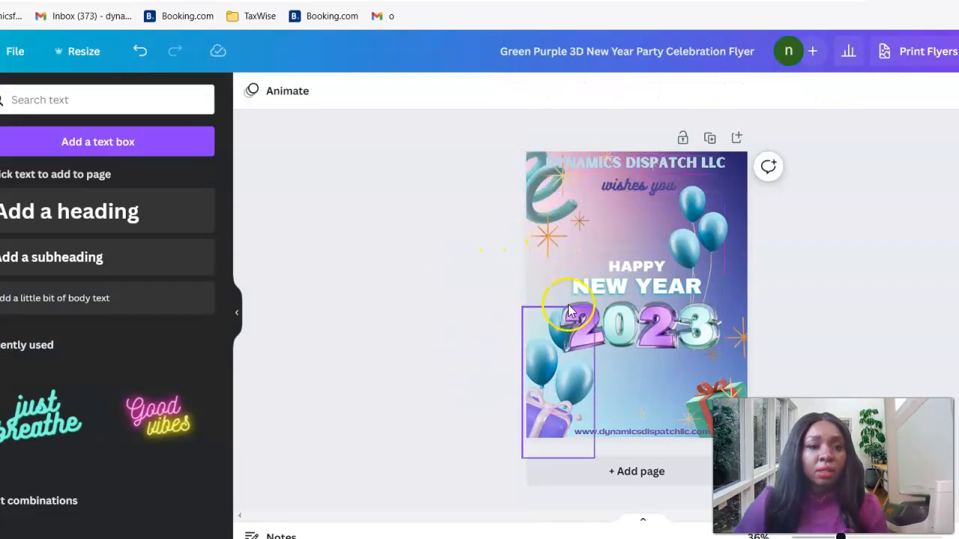
Try inserting an "A" before "HAPPY" in the flyer's title line, and remove it again
{"action": "left_click", "coordinate": [605, 267]}
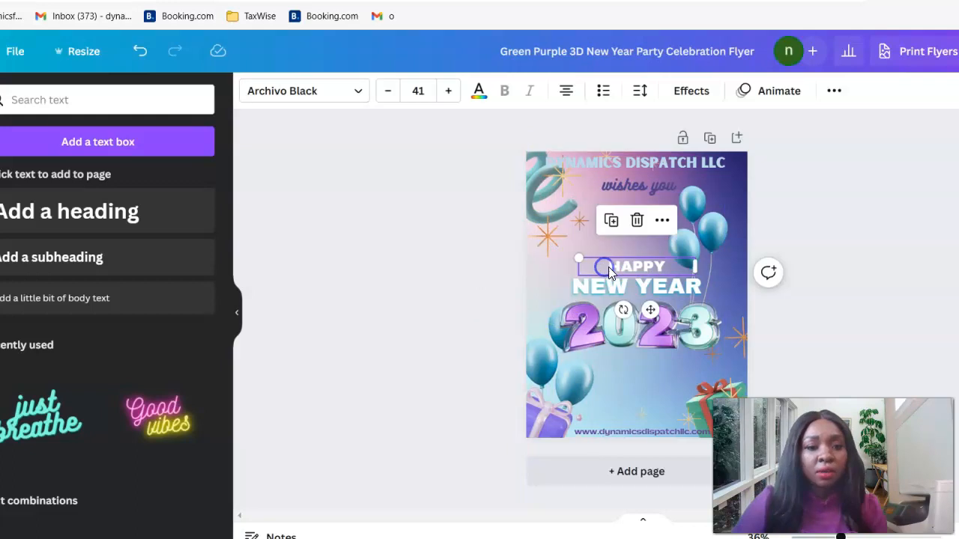
{"action": "left_click", "coordinate": [609, 267]}
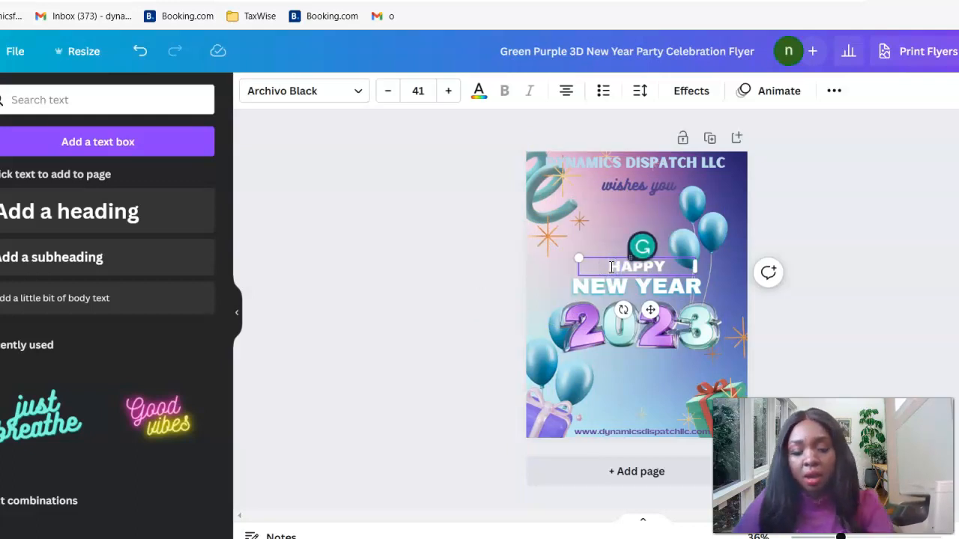
{"action": "left_click", "coordinate": [597, 268]}
{"action": "type", "text": "A"}
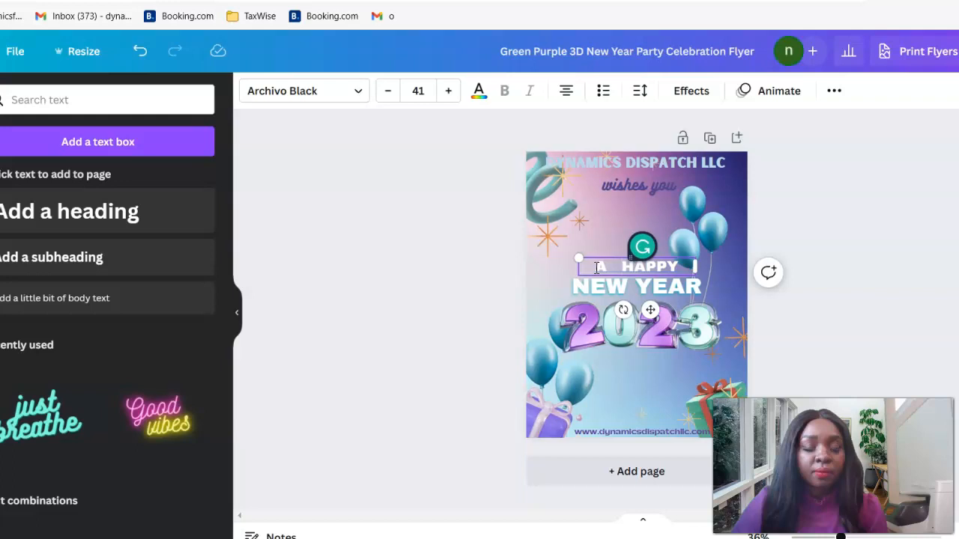
{"action": "key", "text": "BackSpace"}
{"action": "key", "text": "BackSpace"}
{"action": "key", "text": "BackSpace"}
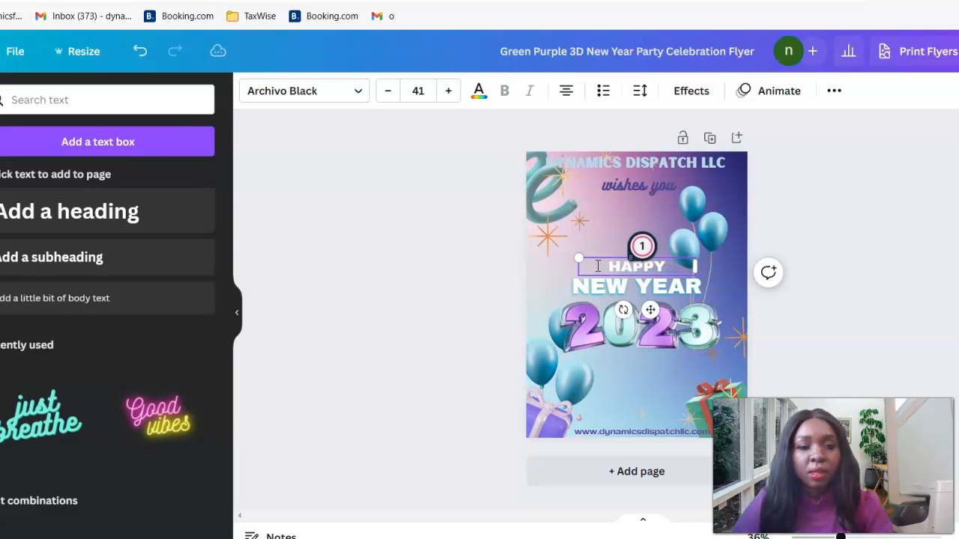
Try adding a default heading text box to the flyer, and undo it
{"action": "left_click", "coordinate": [142, 209]}
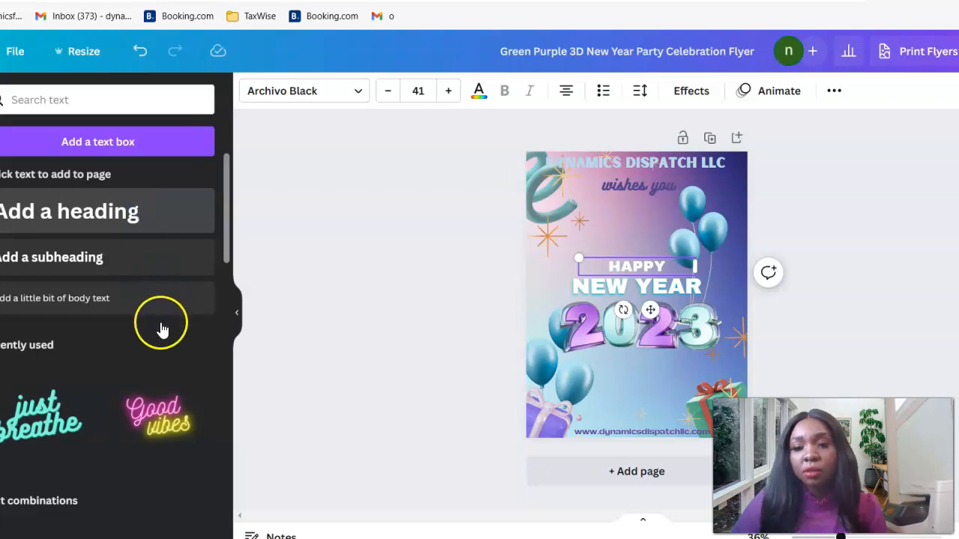
{"action": "left_click", "coordinate": [317, 302]}
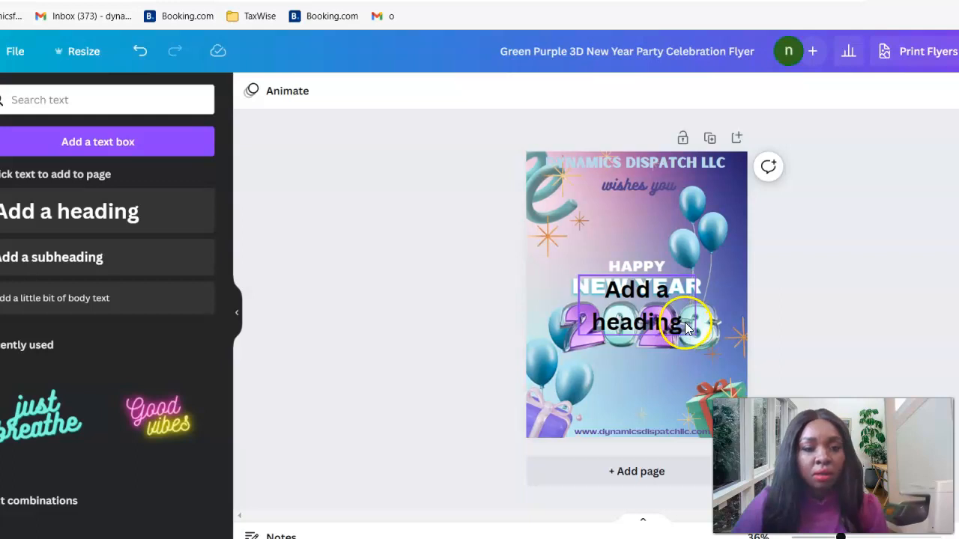
{"action": "key", "text": "ctrl+z"}
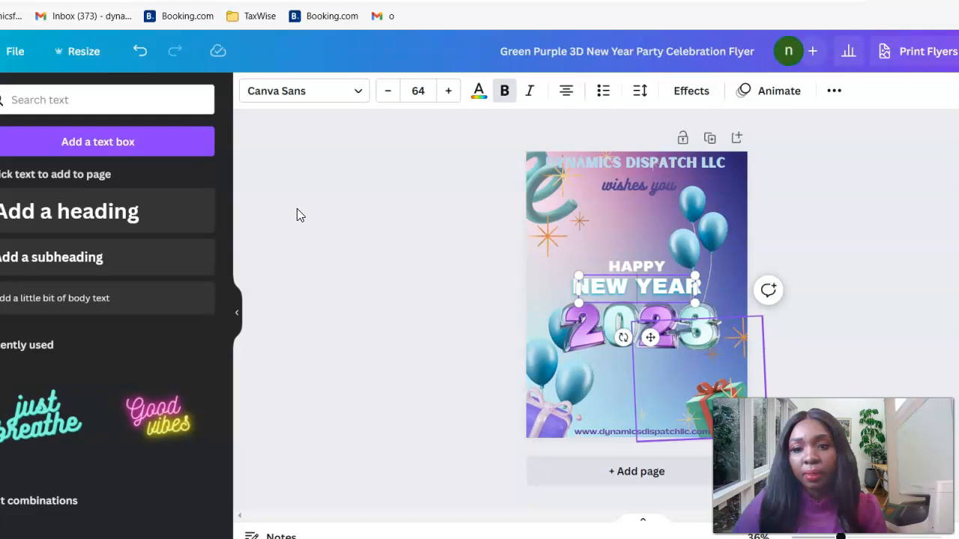
Add a subheading text box reading "A" and place it between the "wishes you" line and "HAPPY"
{"action": "left_click", "coordinate": [73, 260]}
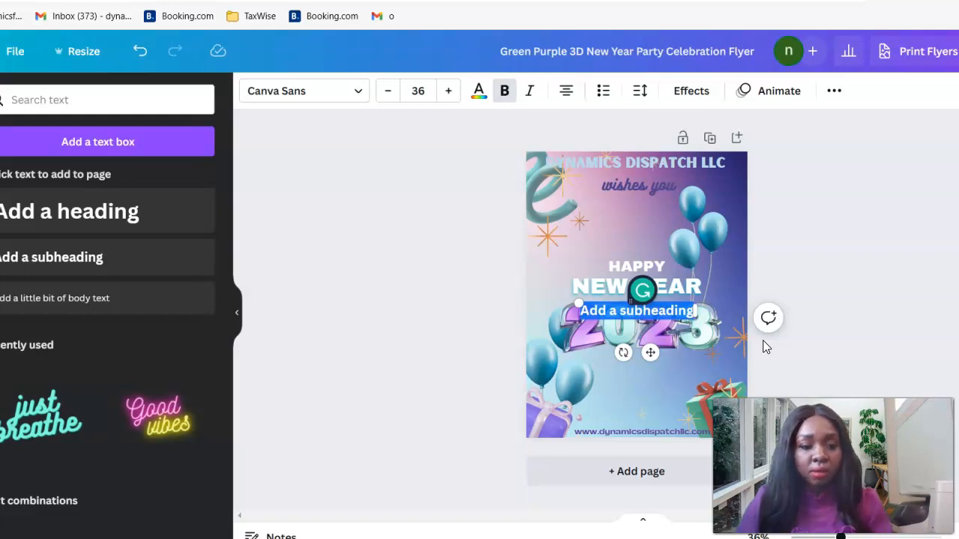
{"action": "type", "text": "aa"}
{"action": "key", "text": "BackSpace"}
{"action": "key", "text": "BackSpace"}
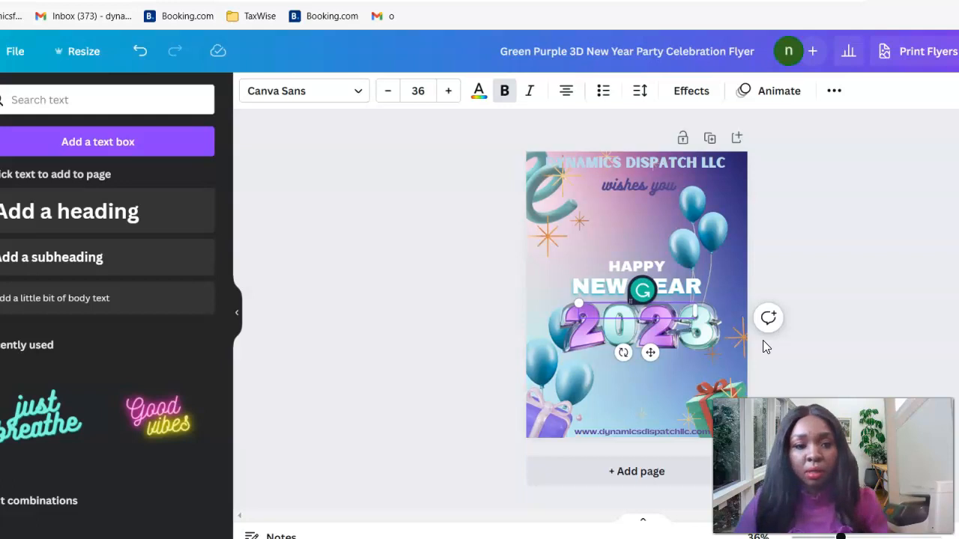
{"action": "type", "text": "A"}
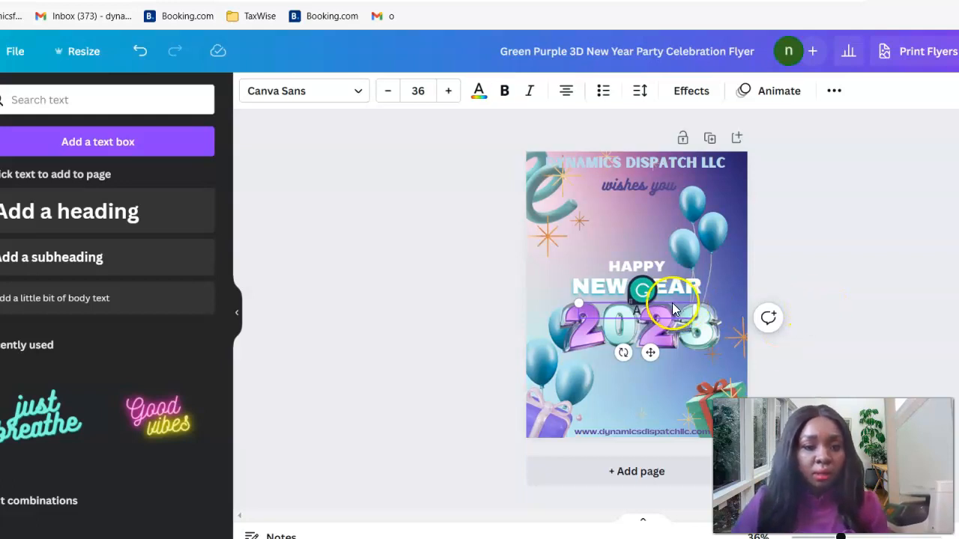
{"action": "left_click_drag", "start_coordinate": [655, 358], "coordinate": [648, 263]}
Enlarge the two-line company heading to font size 42.5
{"action": "left_click", "coordinate": [643, 184]}
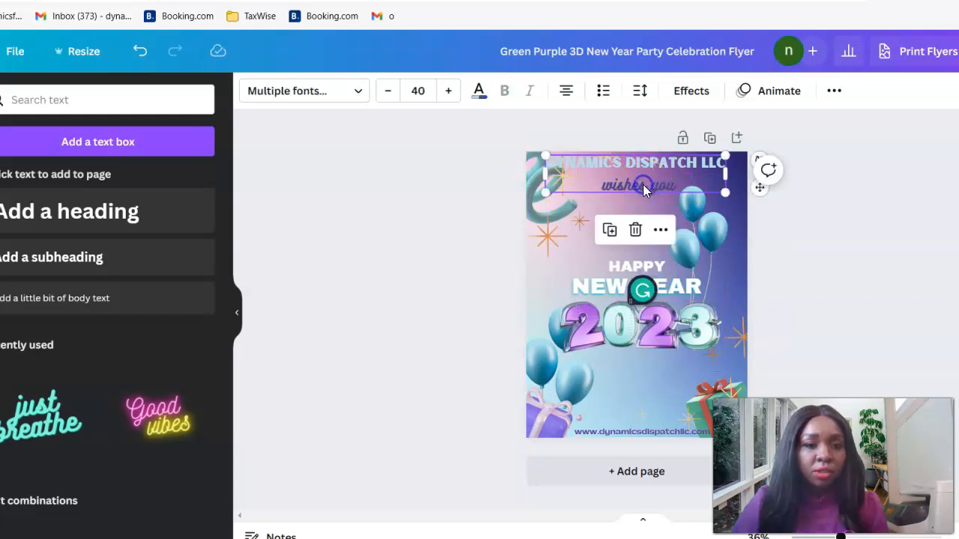
{"action": "left_click_drag", "start_coordinate": [725, 192], "coordinate": [732, 210]}
{"action": "left_click", "coordinate": [501, 272]}
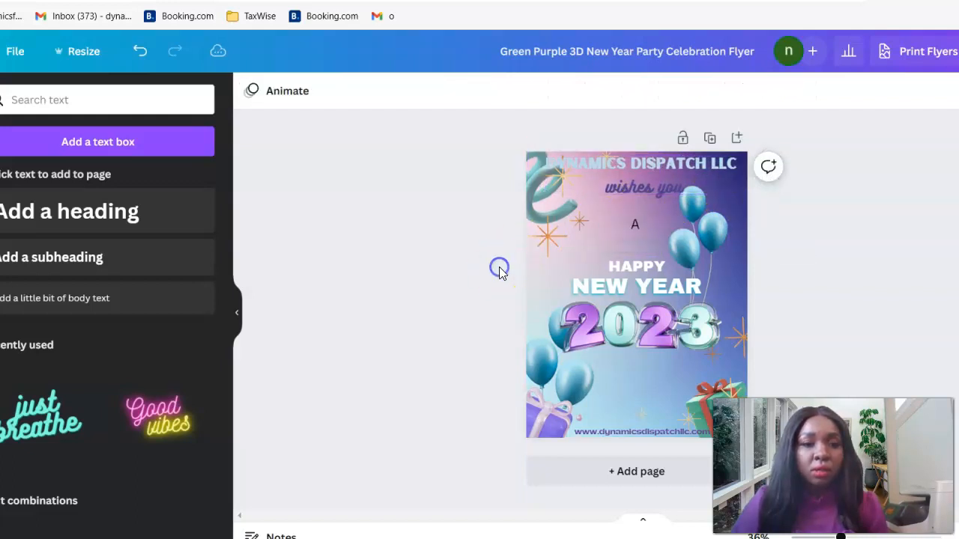
Set the separate "A" text to the light blue balloon photo color and its font to Archivo Black
{"action": "left_click", "coordinate": [642, 223]}
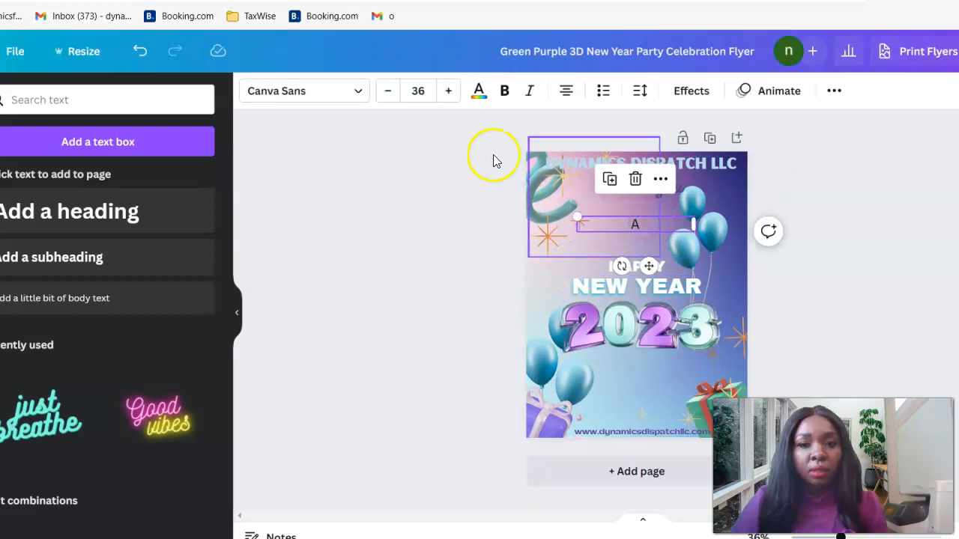
{"action": "left_click", "coordinate": [479, 92]}
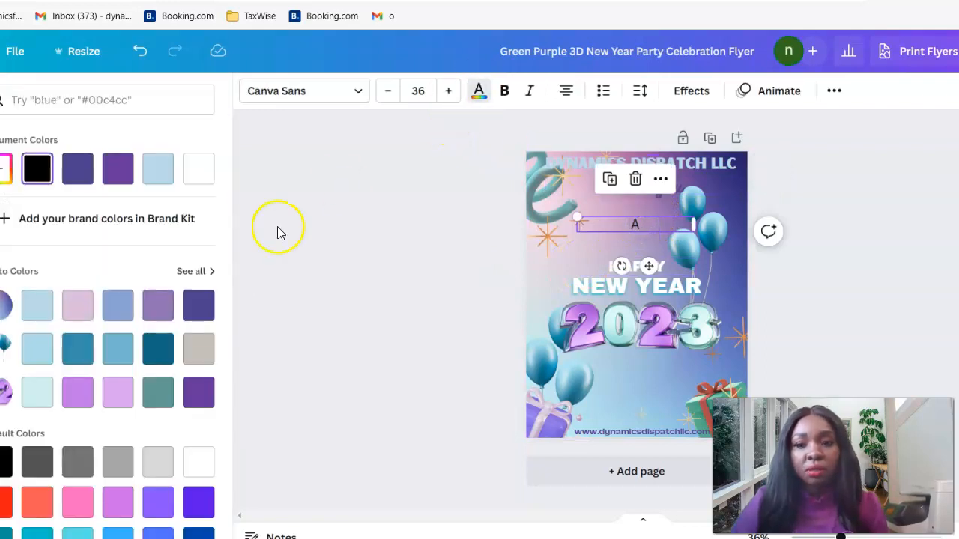
{"action": "left_click", "coordinate": [197, 315]}
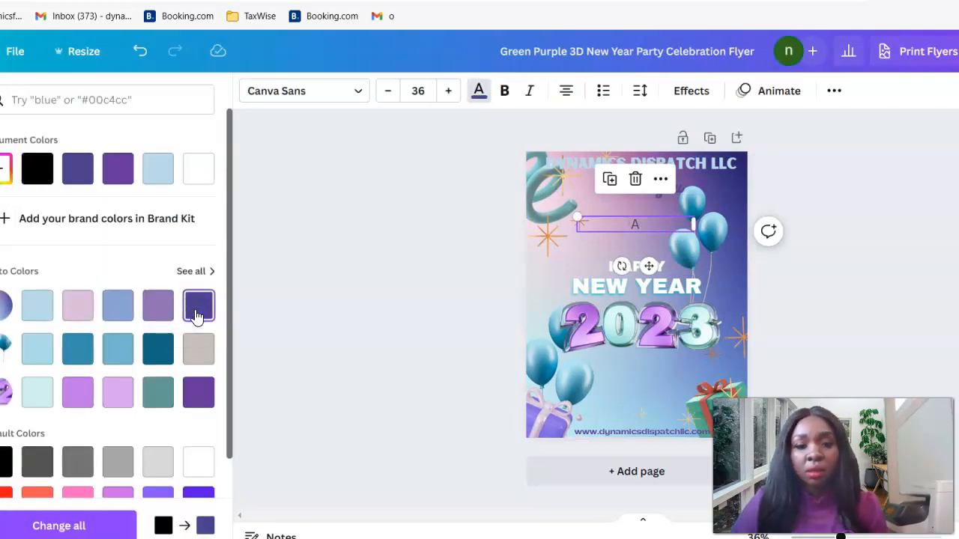
{"action": "left_click", "coordinate": [38, 349]}
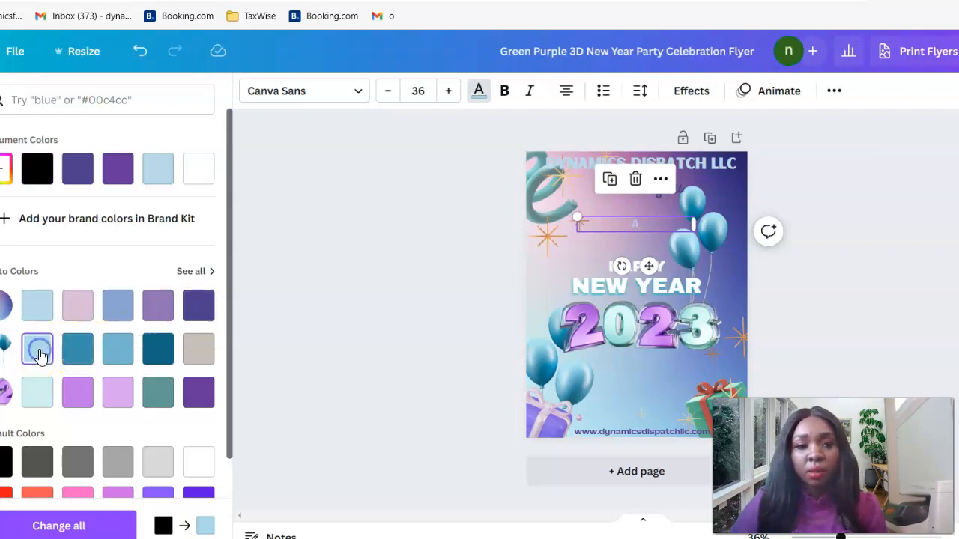
{"action": "left_click", "coordinate": [293, 94]}
{"action": "left_click", "coordinate": [97, 195]}
{"action": "left_click", "coordinate": [360, 265]}
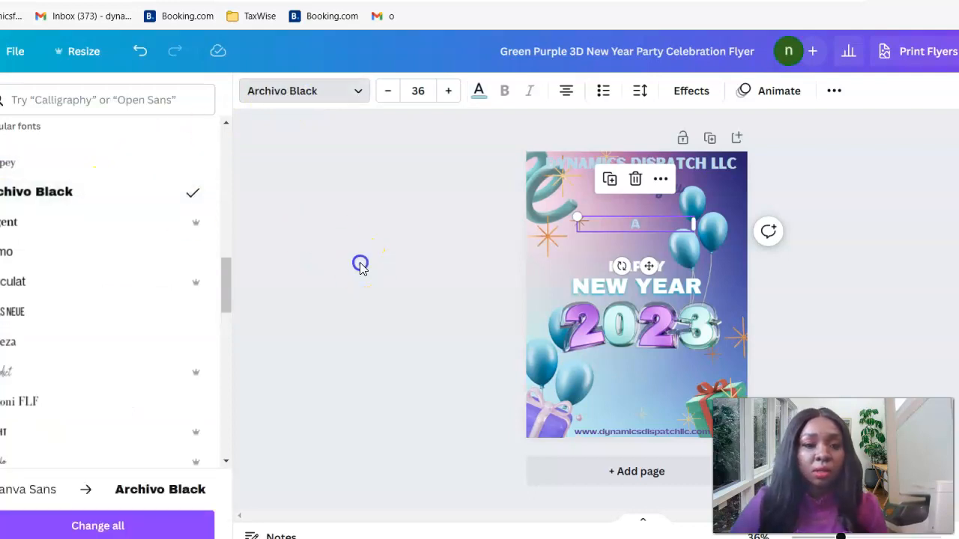
{"action": "left_click", "coordinate": [829, 268]}
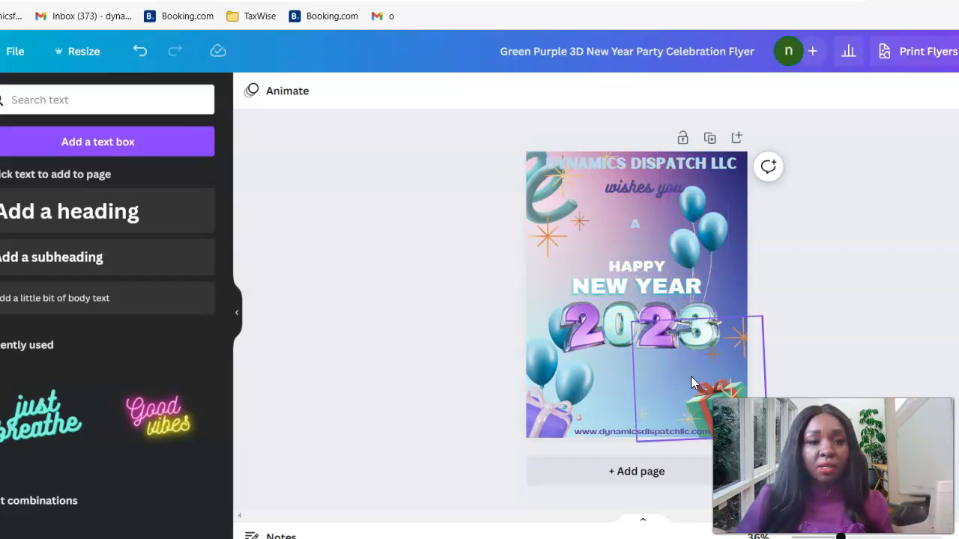
Delete the separate "A" text box and add "a" to the end of the "wishes you" line
{"action": "left_click", "coordinate": [645, 226]}
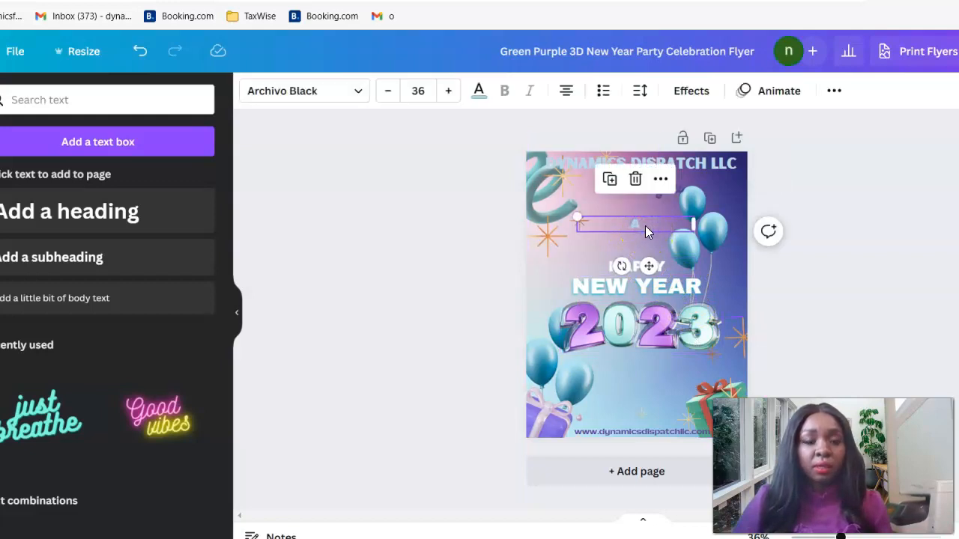
{"action": "left_click", "coordinate": [635, 178]}
{"action": "left_click", "coordinate": [696, 187]}
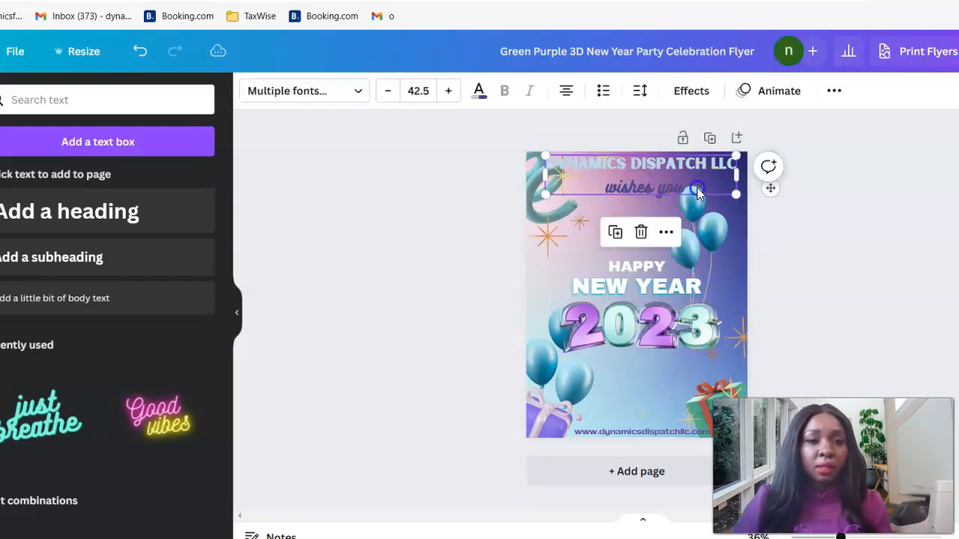
{"action": "left_click", "coordinate": [696, 187]}
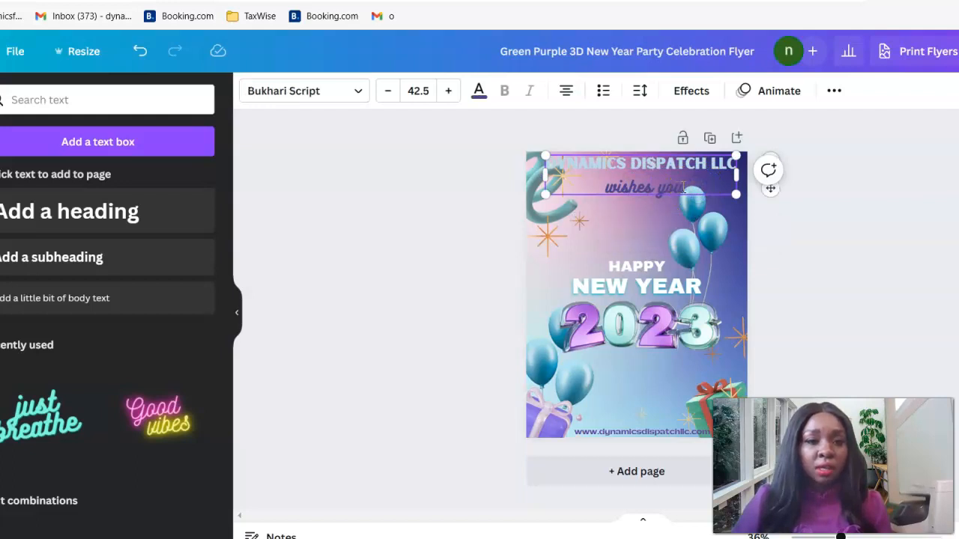
{"action": "left_click", "coordinate": [682, 187]}
{"action": "type", "text": "a"}
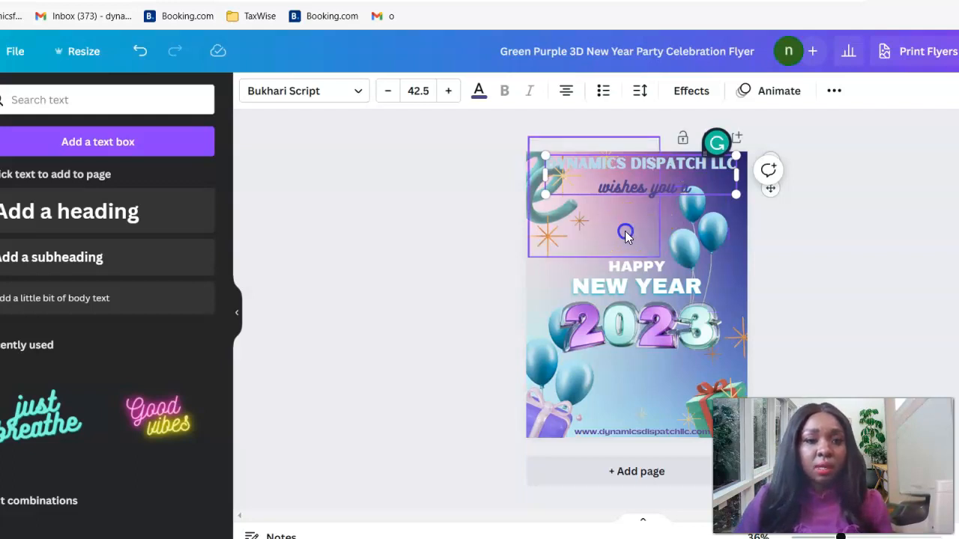
{"action": "left_click", "coordinate": [625, 230]}
Increase the font size of the "HAPPY" text to 44
{"action": "left_click", "coordinate": [645, 266]}
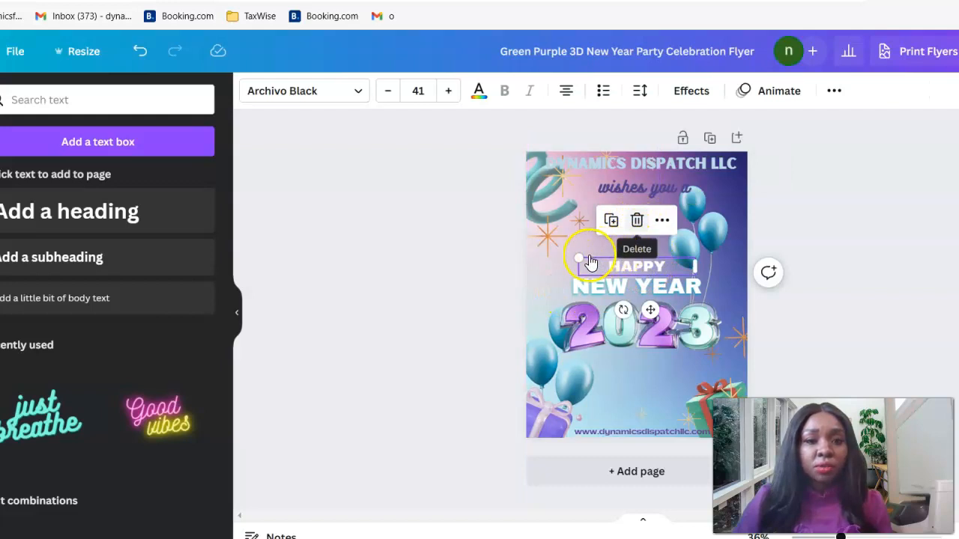
{"action": "left_click", "coordinate": [448, 91]}
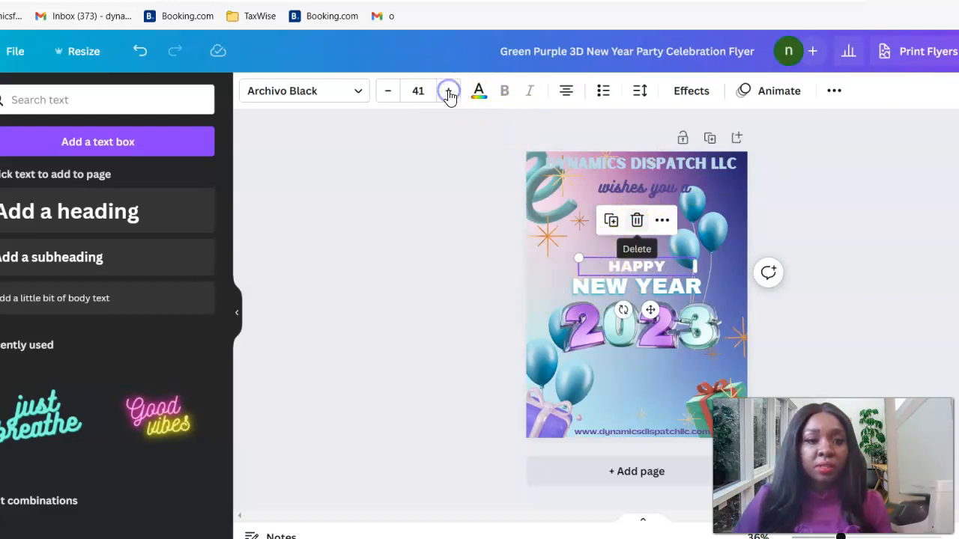
{"action": "left_click", "coordinate": [448, 92]}
{"action": "left_click", "coordinate": [448, 92]}
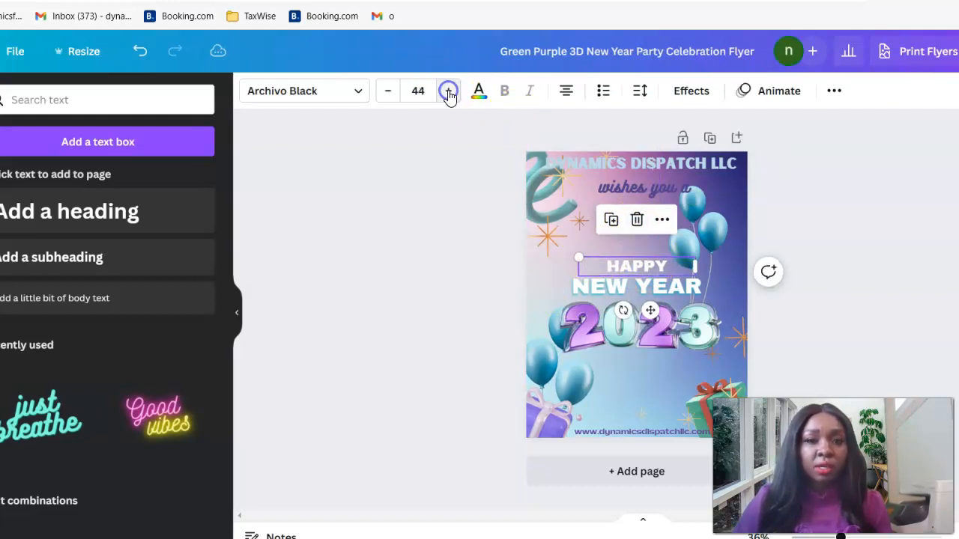
{"action": "left_click", "coordinate": [830, 283]}
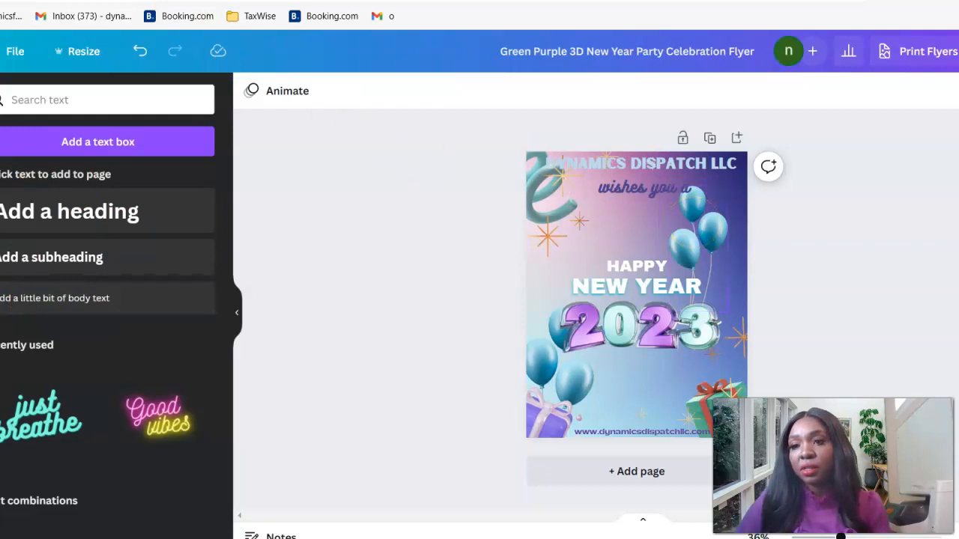
{"action": "left_click", "coordinate": [0, 98]}
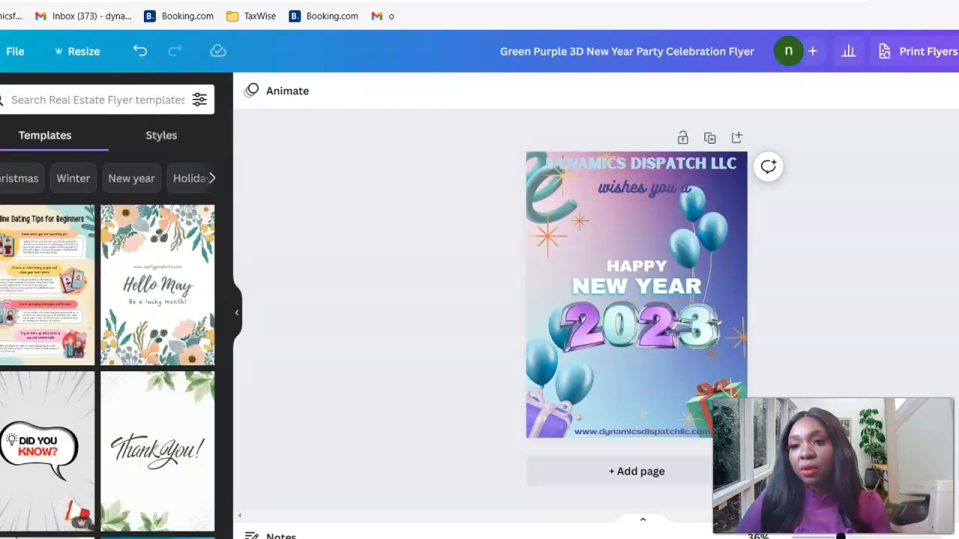
{"action": "left_click", "coordinate": [0, 153]}
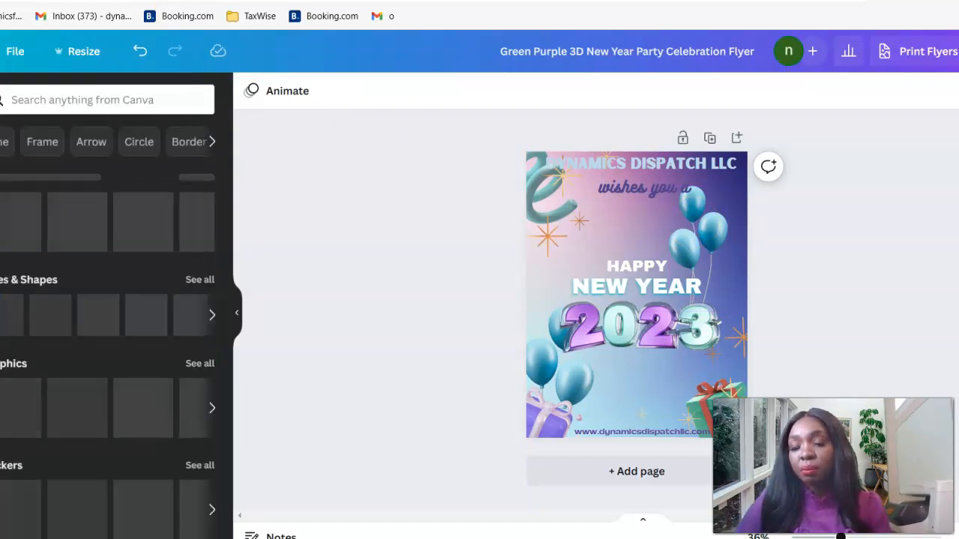
{"action": "left_click", "coordinate": [0, 207]}
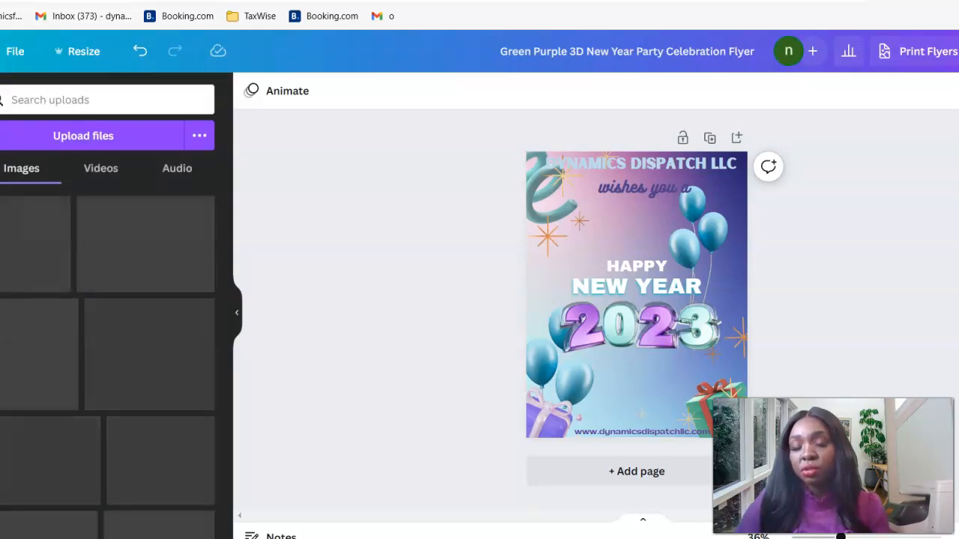
{"action": "left_click", "coordinate": [0, 260]}
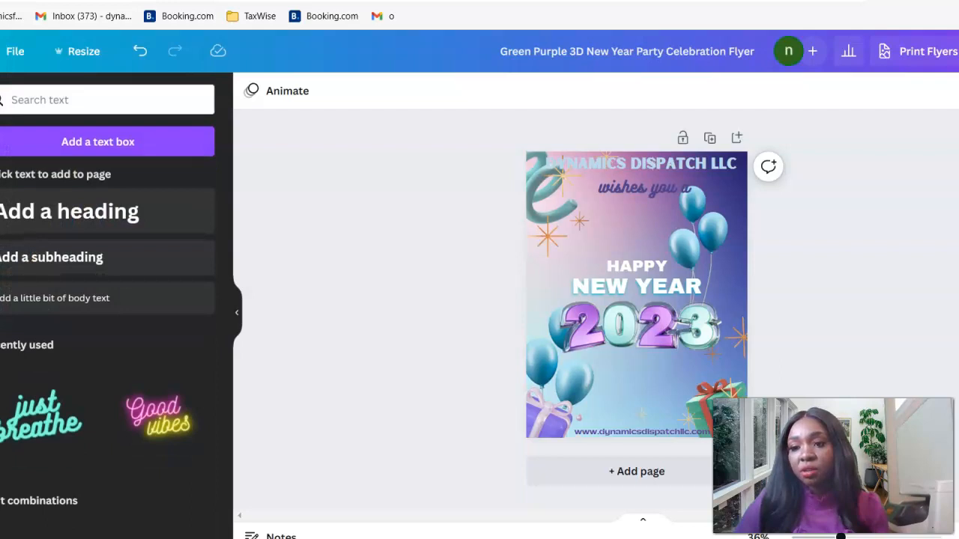
{"action": "left_click", "coordinate": [0, 315]}
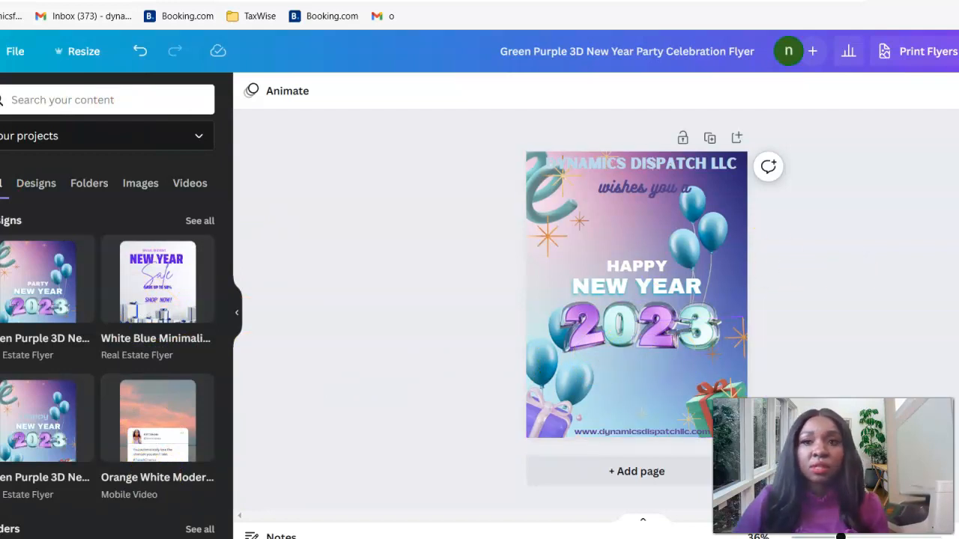
Download the flyer as a PNG at 1,545 × 2,000 px
{"action": "left_click", "coordinate": [957, 51]}
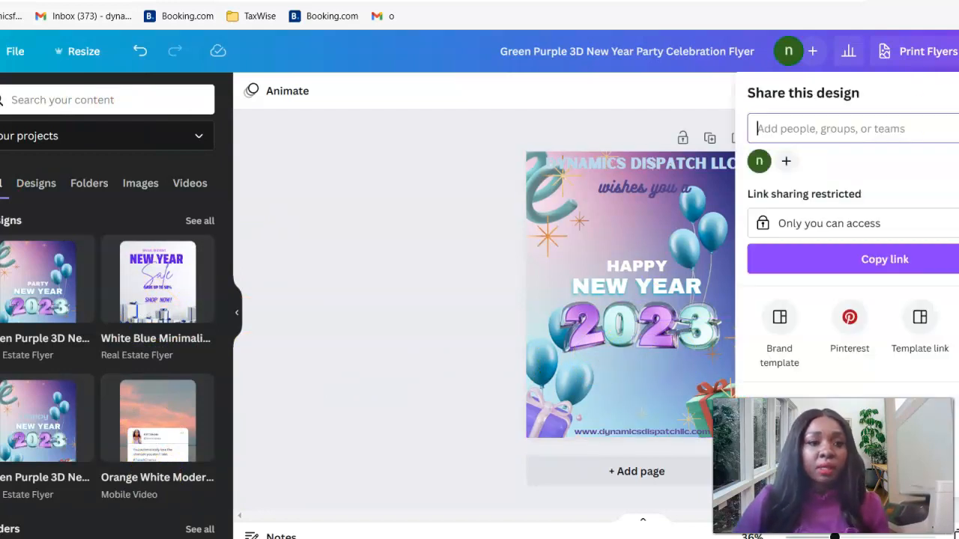
{"action": "scroll", "coordinate": [846, 336], "scroll_direction": "down", "scroll_amount": 2}
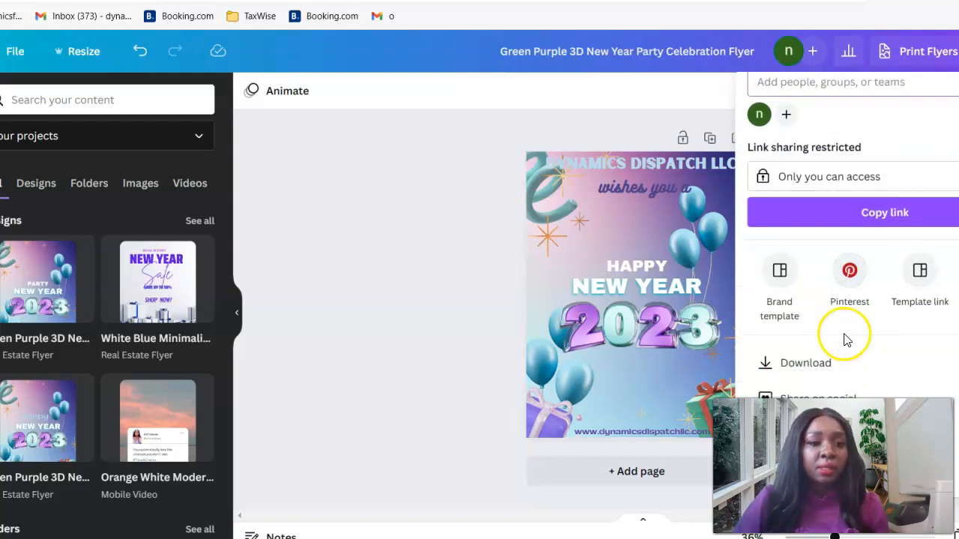
{"action": "left_click", "coordinate": [805, 364]}
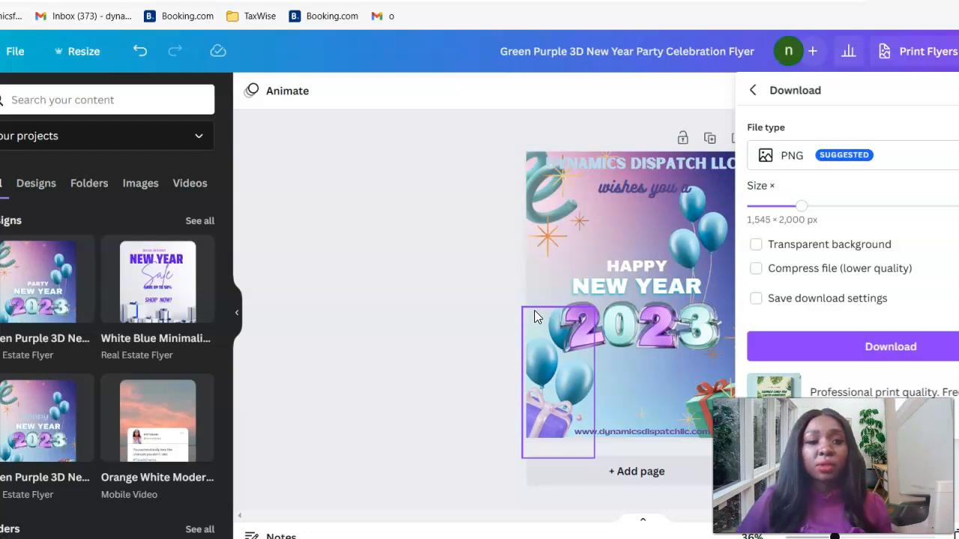
{"action": "left_click", "coordinate": [934, 359]}
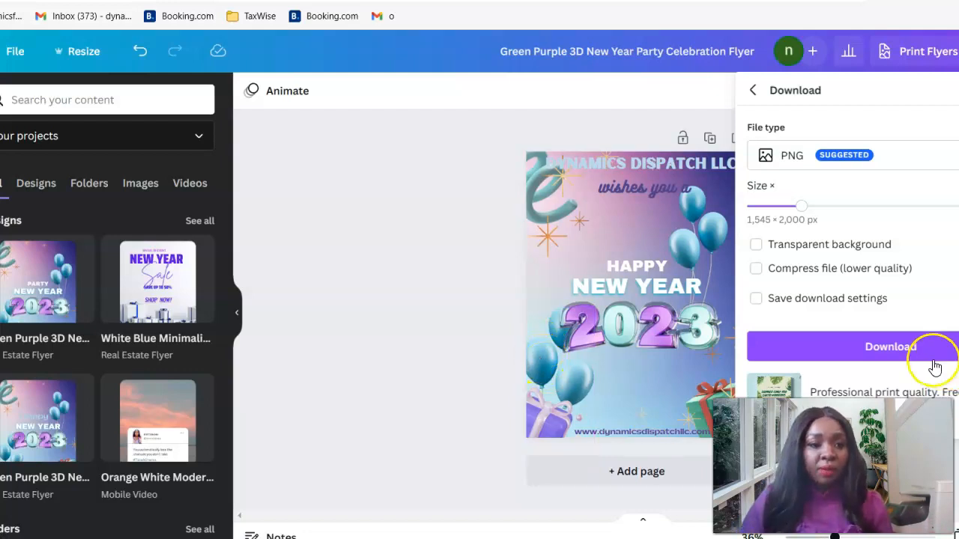